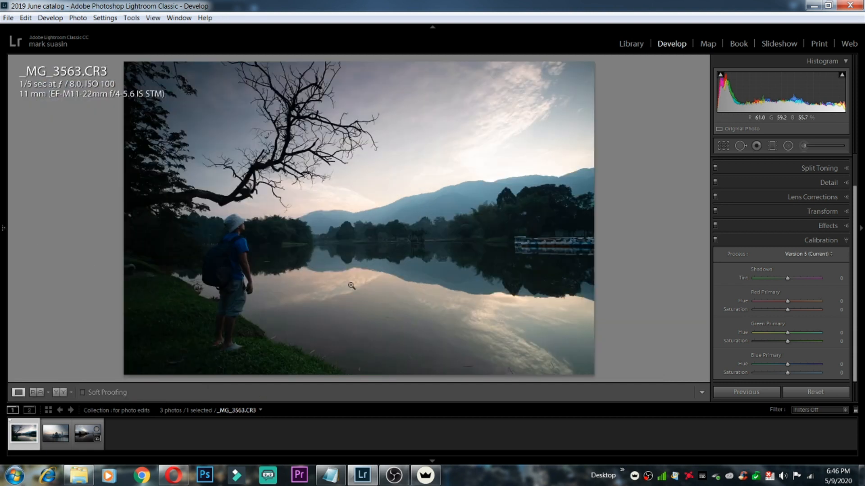
# Create a virtual copy of _MG_3563.CR3 and enable lens profile corrections and chromatic aberration removal on it.
pyautogui.rightClick(26, 438)
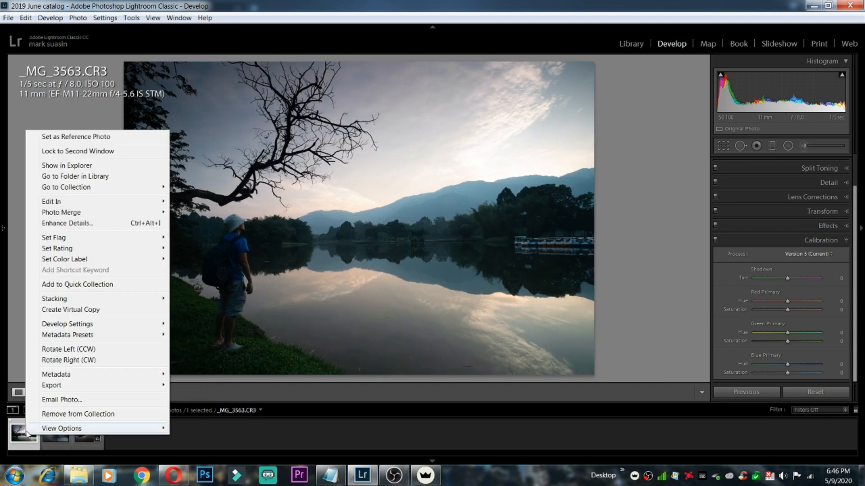
pyautogui.click(66, 309)
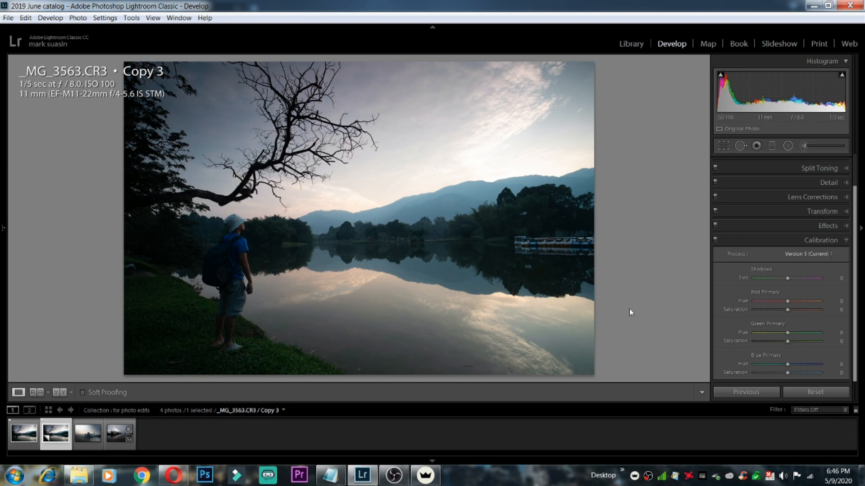
pyautogui.moveTo(857, 329); pyautogui.dragTo(851, 252)
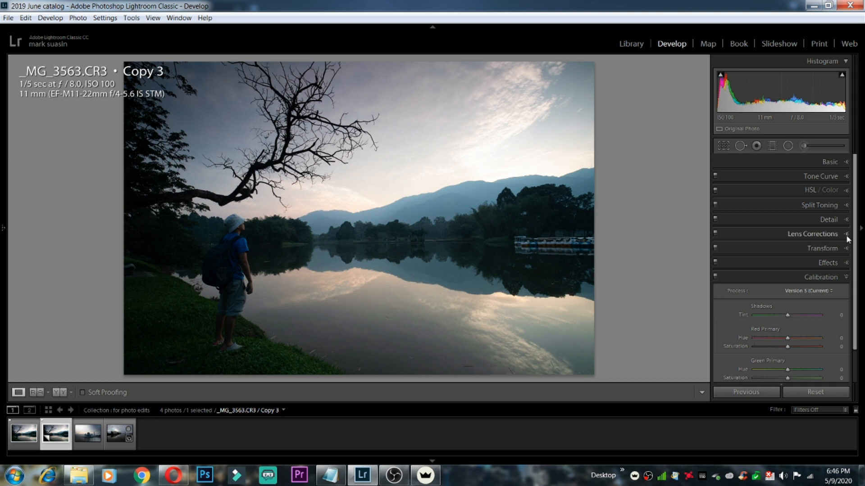
pyautogui.click(848, 234)
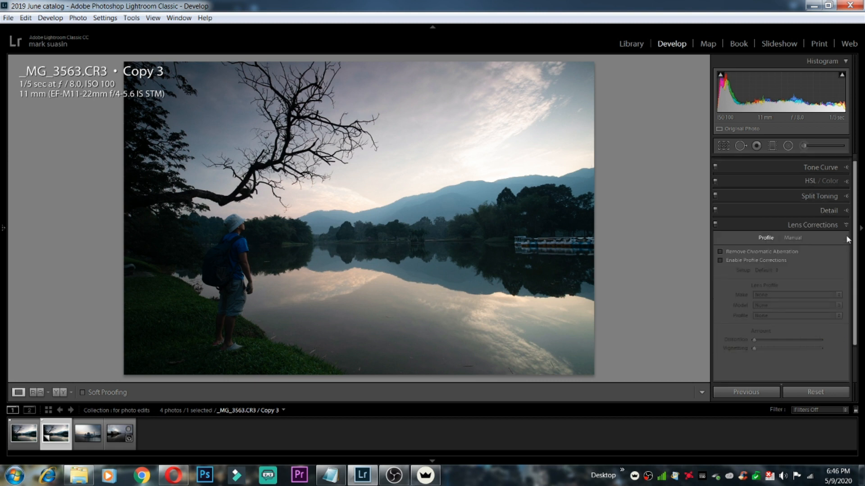
pyautogui.click(719, 260)
pyautogui.click(720, 252)
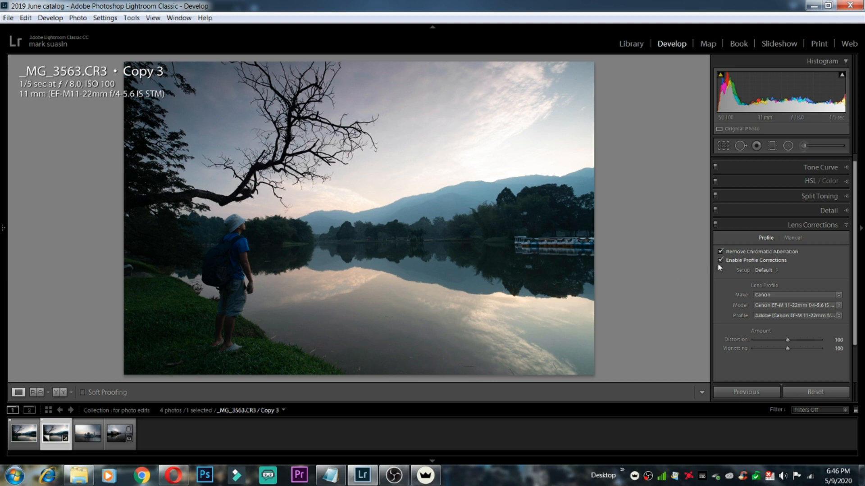
# Compare the photo with and without the lens corrections, inspecting the bare tree branches up close.
pyautogui.click(719, 260)
pyautogui.click(720, 252)
pyautogui.click(292, 134)
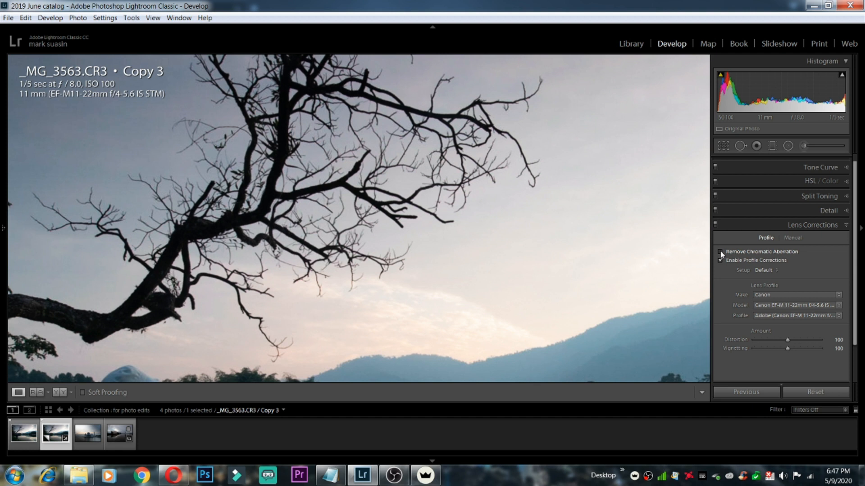
pyautogui.click(413, 212)
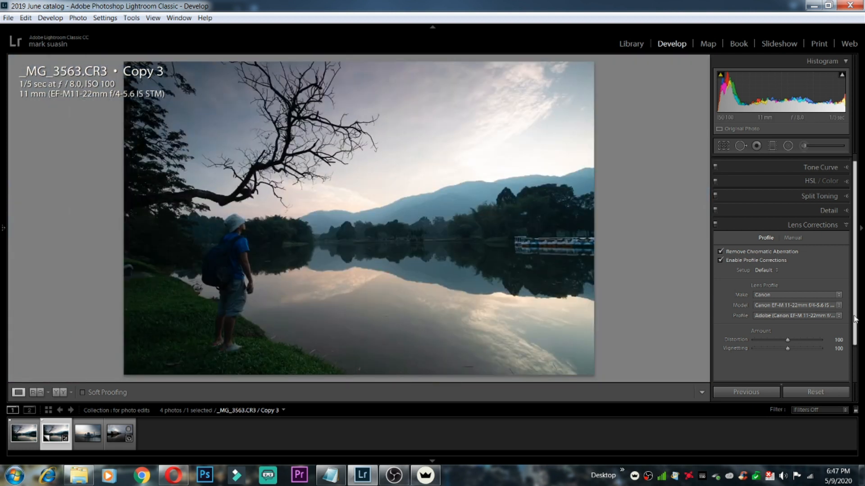
# Apply the Level Upright correction to the photo.
pyautogui.scroll(-2, 855, 319)
pyautogui.click(840, 348)
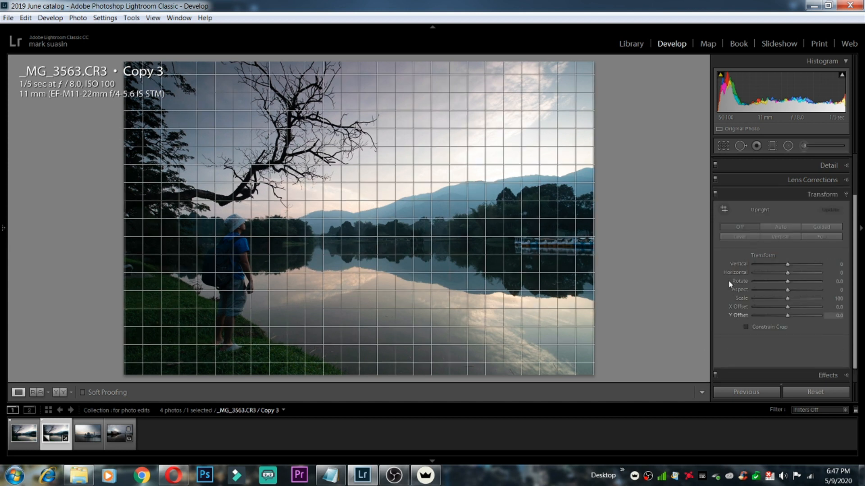
pyautogui.click(739, 237)
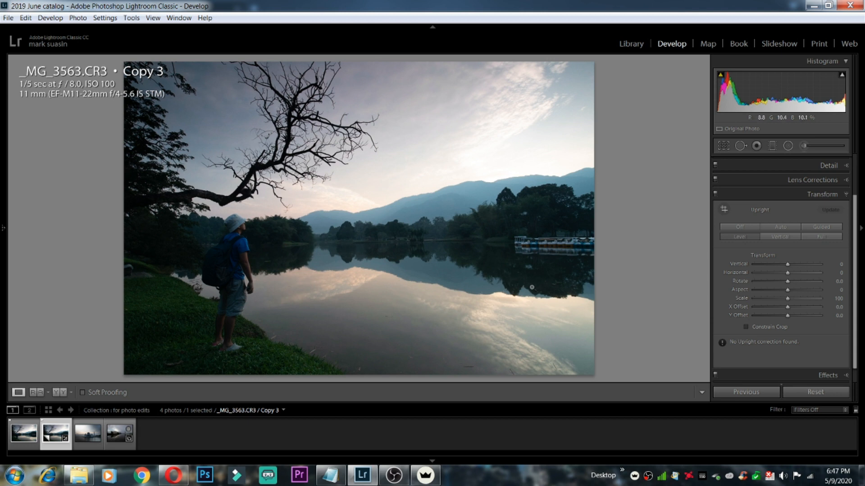
# Set the white balance by sampling a neutral target on the white boats at the far shore.
pyautogui.moveTo(852, 214); pyautogui.dragTo(851, 174)
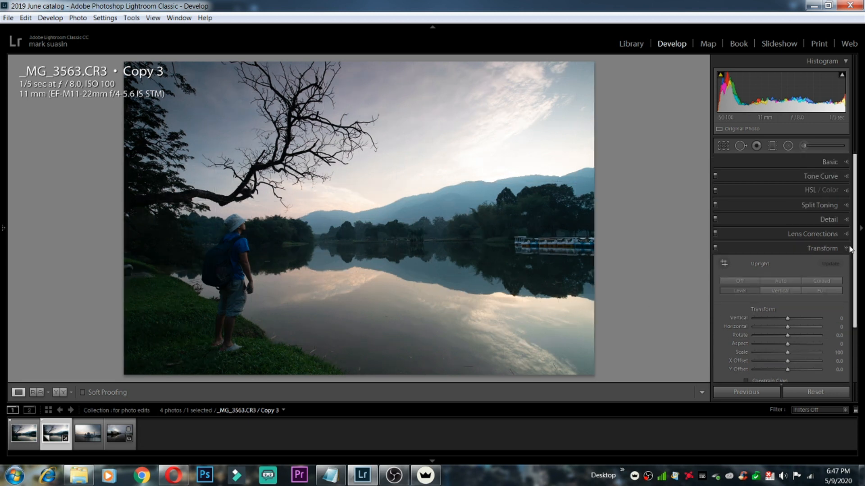
pyautogui.click(847, 163)
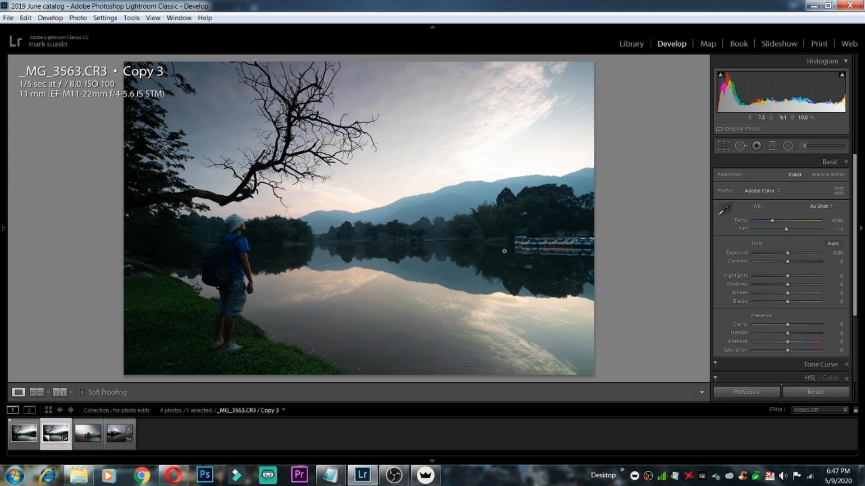
pyautogui.click(545, 248)
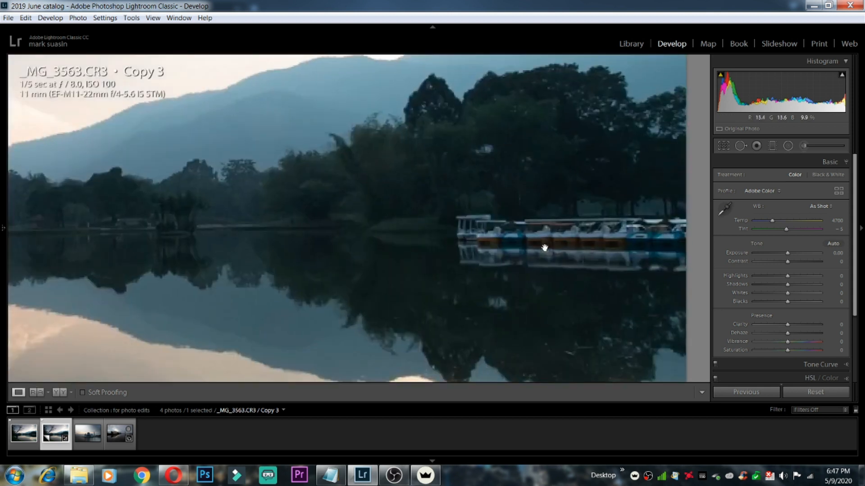
pyautogui.click(722, 216)
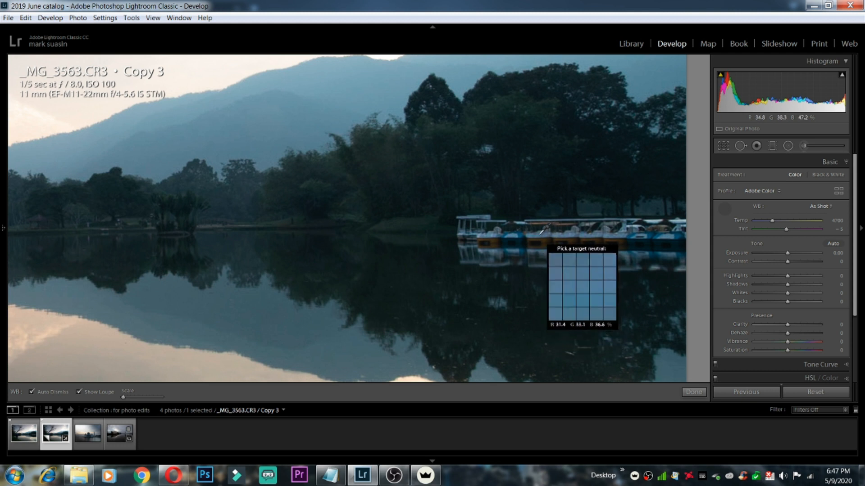
pyautogui.click(495, 232)
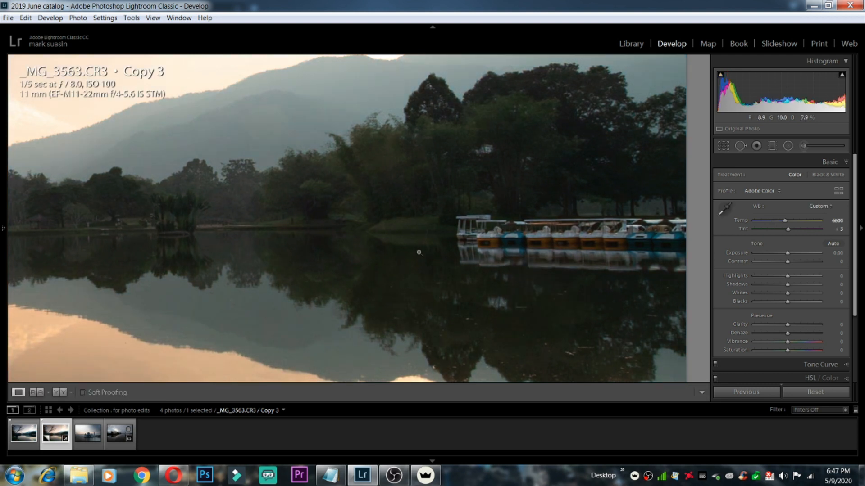
pyautogui.click(419, 252)
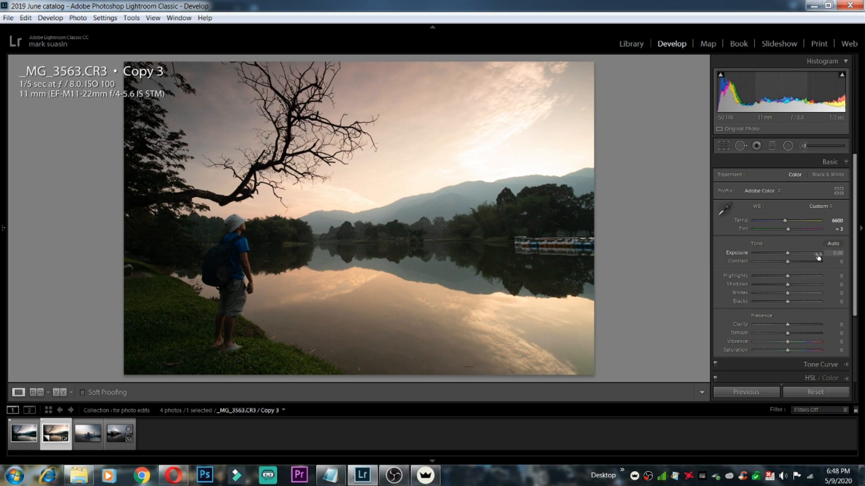
# Set Highlights to -100, Shadows to +62, Whites to +3, Blacks to -16, Dehaze to +10 and Vibrance to +10.
pyautogui.moveTo(789, 277); pyautogui.dragTo(807, 288)
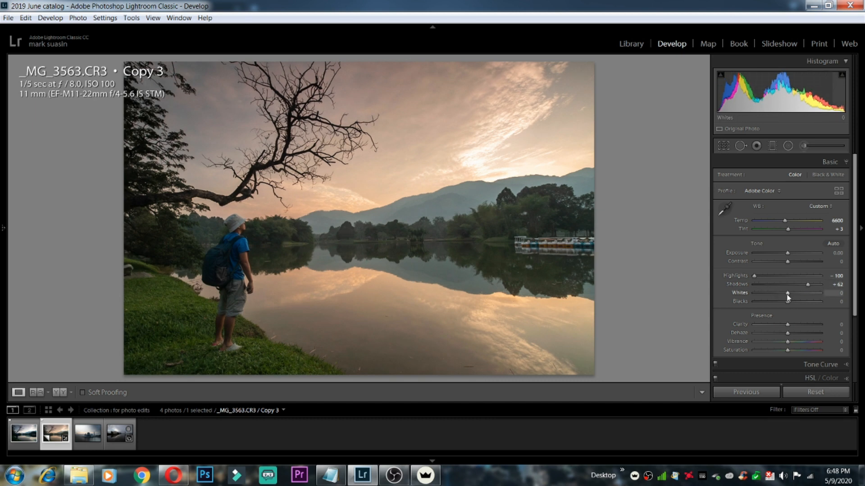
pyautogui.moveTo(787, 297)
pyautogui.mouseDown()
pyautogui.moveTo(801, 297)
pyautogui.moveTo(782, 305)
pyautogui.mouseUp()
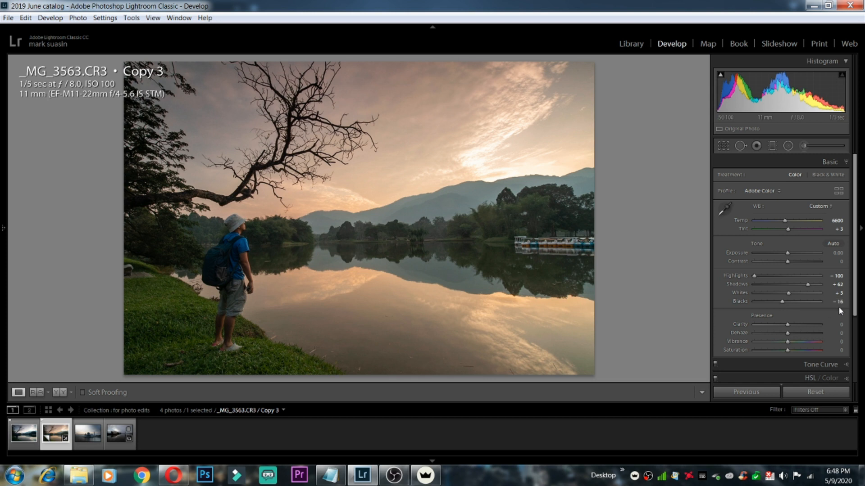
pyautogui.scroll(-1, 838, 311)
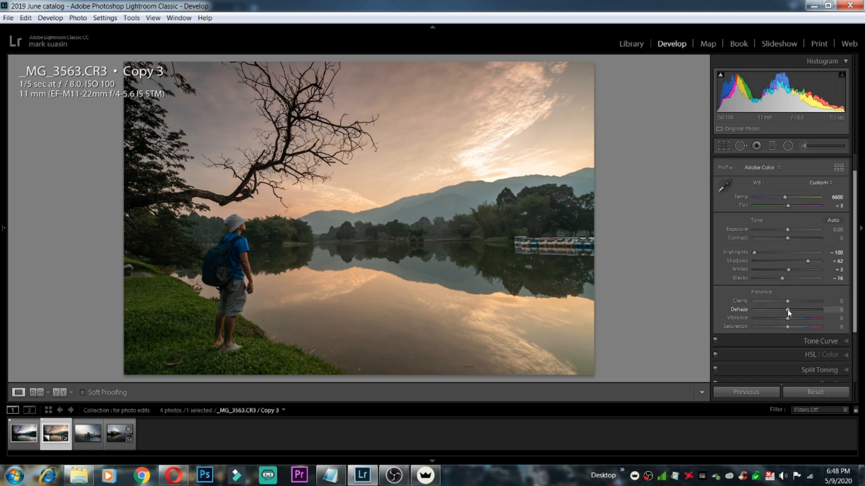
pyautogui.moveTo(788, 310); pyautogui.dragTo(792, 311)
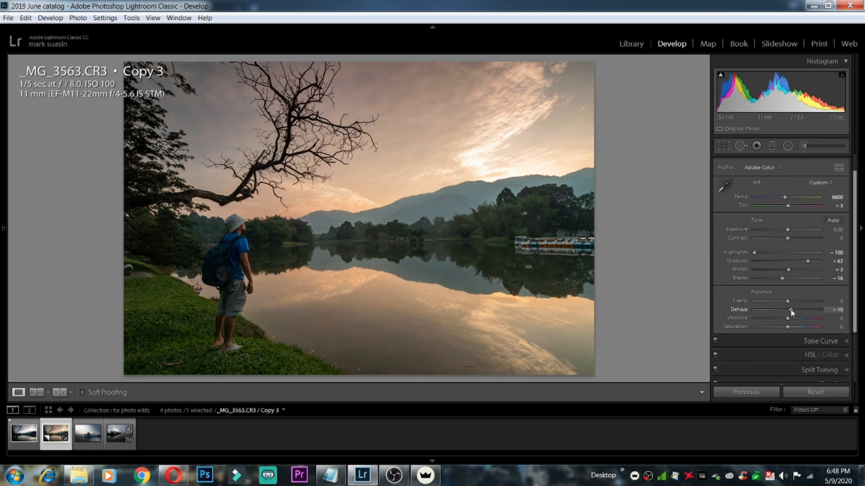
pyautogui.scroll(-3, 798, 270)
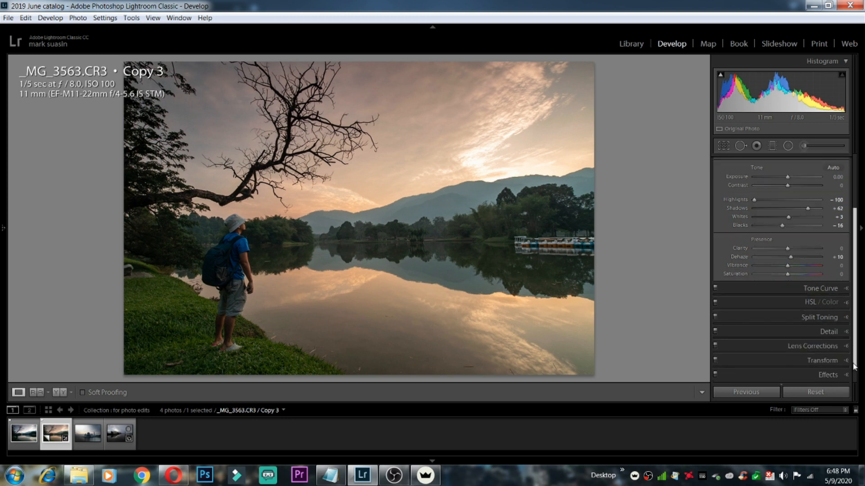
pyautogui.moveTo(788, 249); pyautogui.dragTo(790, 249)
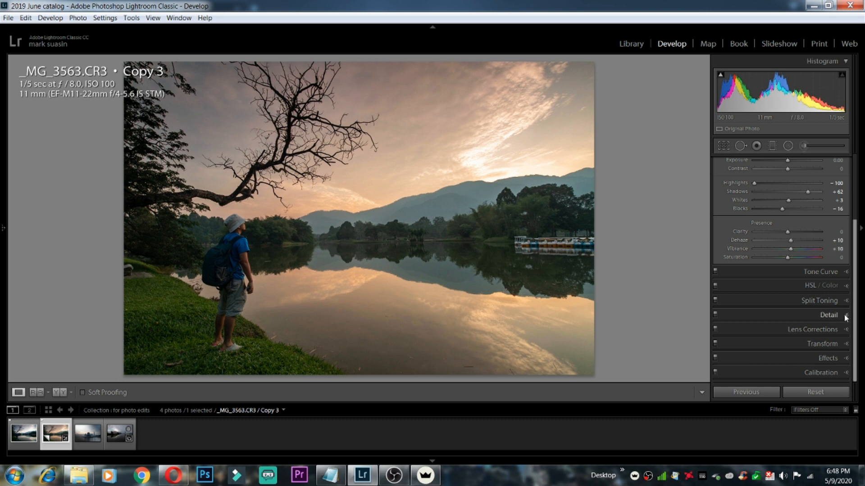
# Set luminance noise reduction to 20 and check the result up close on the lake and trees.
pyautogui.click(829, 315)
pyautogui.moveTo(755, 283); pyautogui.dragTo(762, 283)
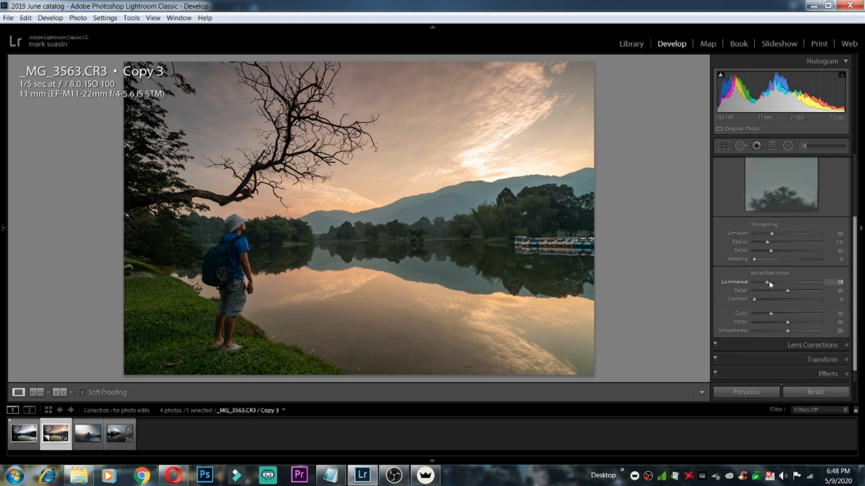
pyautogui.click(441, 245)
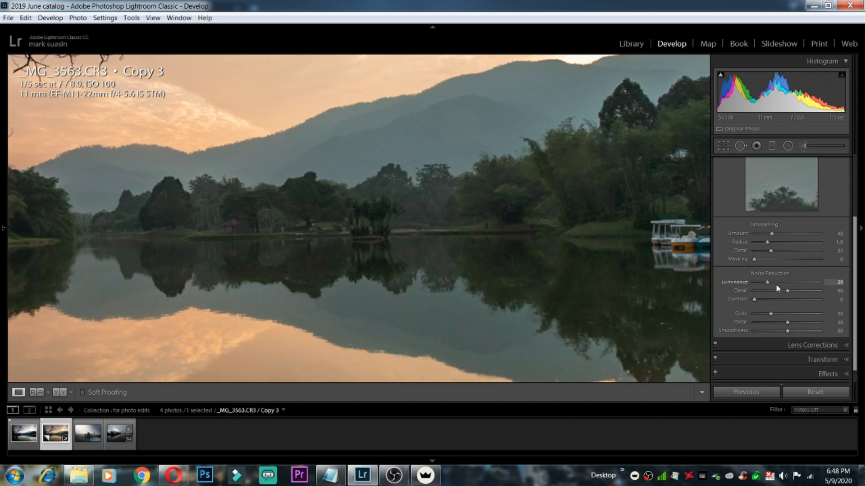
pyautogui.click(469, 247)
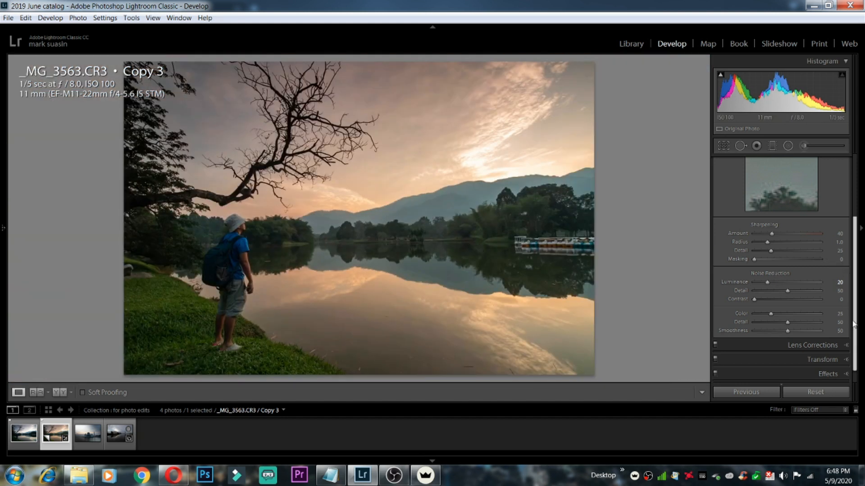
# Set the Blue Primary calibration to Hue -22 and Saturation +20.
pyautogui.scroll(-1, 855, 329)
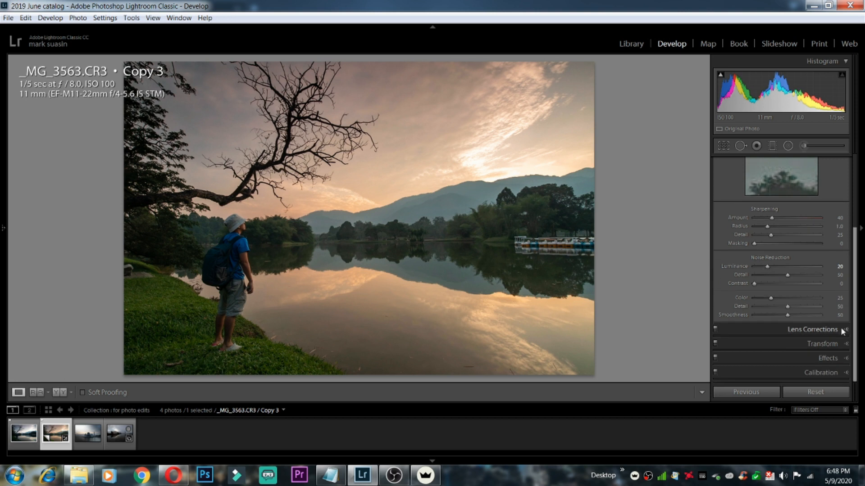
pyautogui.click(837, 372)
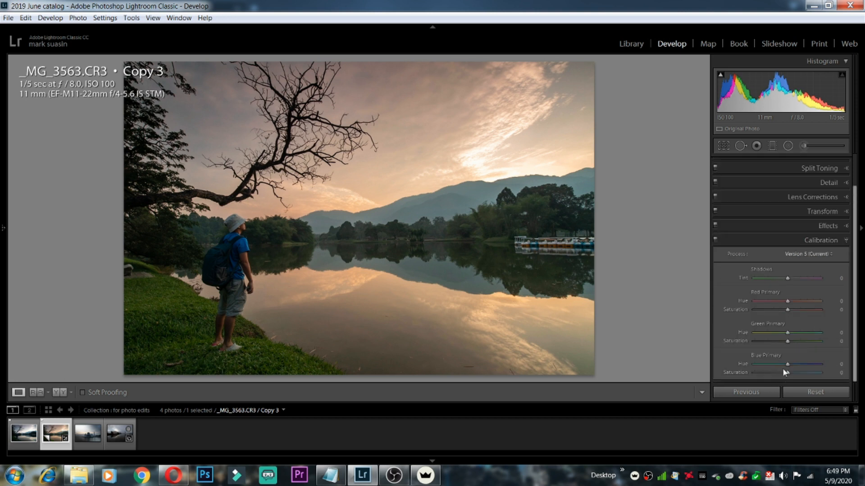
pyautogui.moveTo(787, 367); pyautogui.dragTo(777, 366)
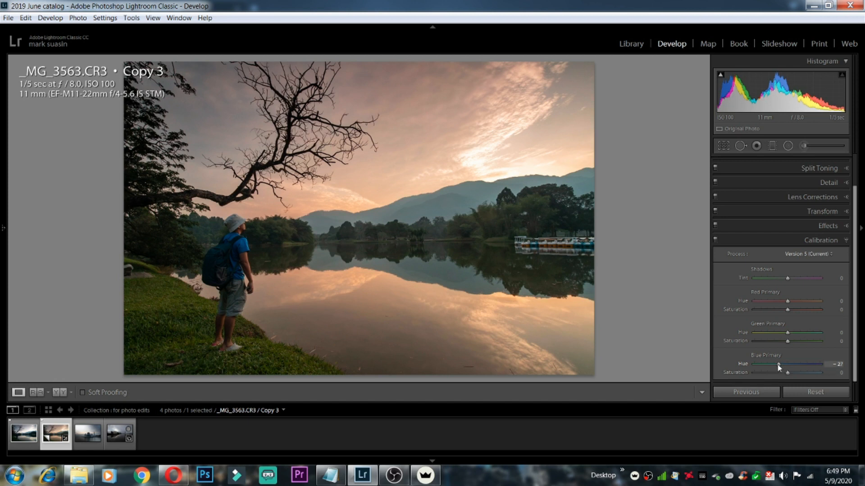
pyautogui.moveTo(787, 373); pyautogui.dragTo(792, 374)
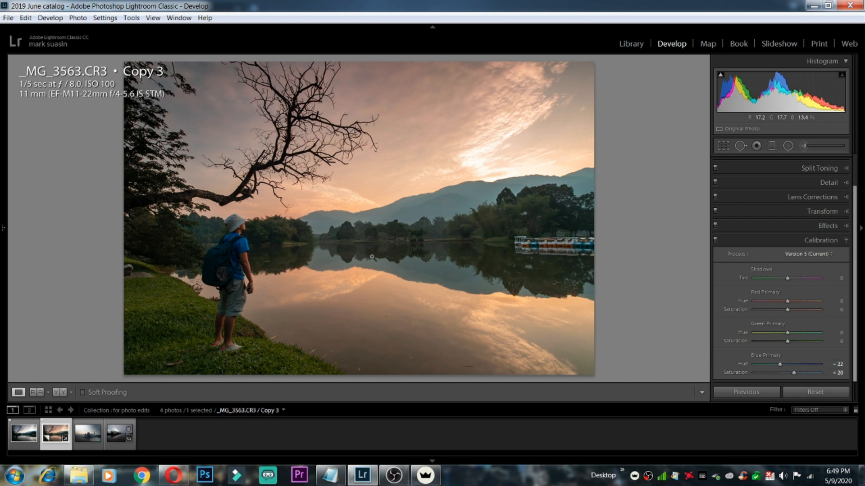
# Open a copy of the photo with Lightroom adjustments in Color Efex Pro 4.
pyautogui.rightClick(338, 186)
pyautogui.moveTo(381, 258)
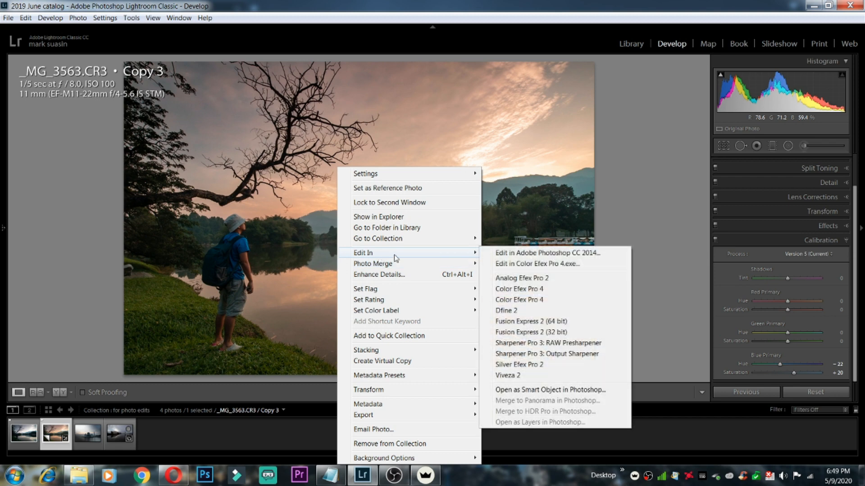
pyautogui.click(541, 300)
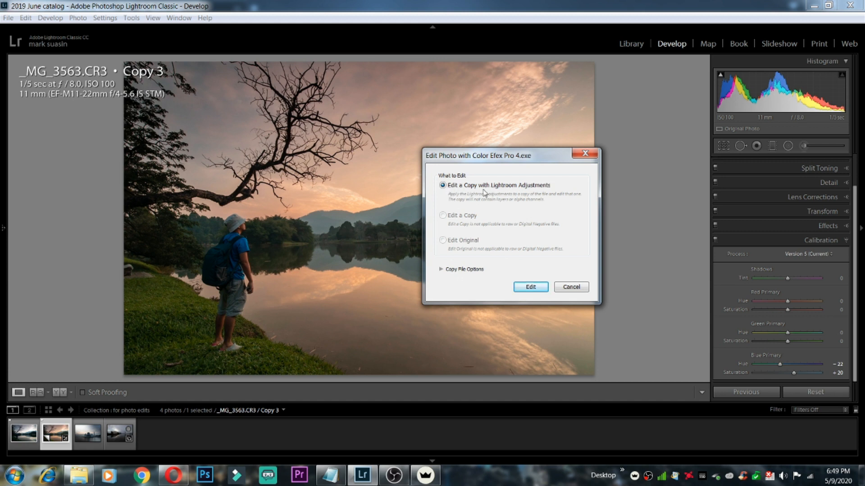
pyautogui.click(523, 286)
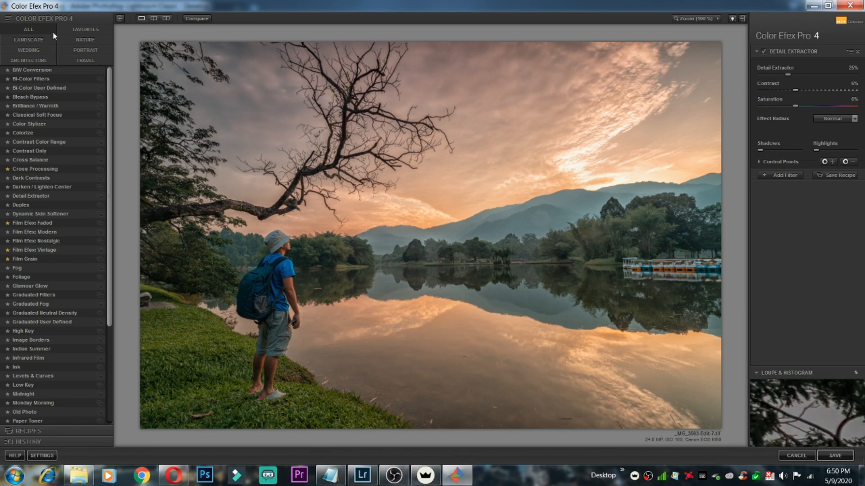
# Show the Landscape filters and set the Detail Extractor filter to 20%, with Contrast 10% and Saturation 10%.
pyautogui.moveTo(106, 327); pyautogui.dragTo(110, 209)
pyautogui.click(24, 40)
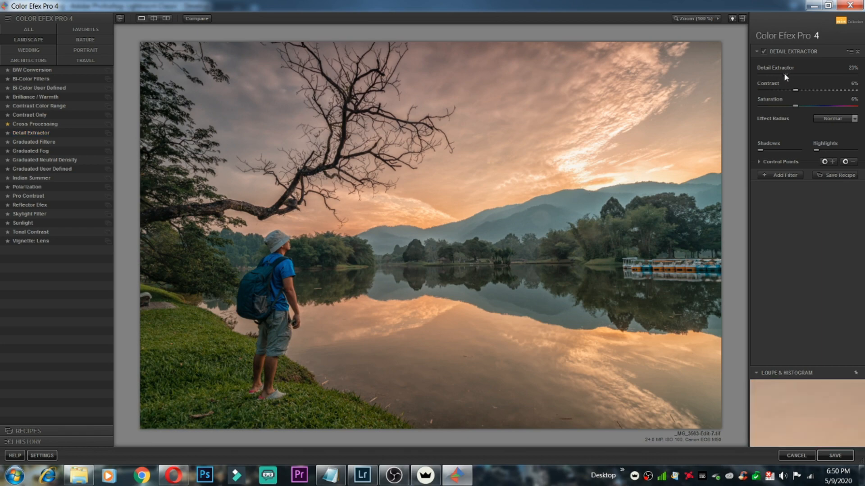
pyautogui.moveTo(780, 75); pyautogui.dragTo(778, 75)
pyautogui.moveTo(795, 90); pyautogui.dragTo(800, 91)
pyautogui.moveTo(795, 107); pyautogui.dragTo(800, 107)
# Place two negative control points on the foreground water, near the centre and toward the right, and enlarge their areas of effect.
pyautogui.click(846, 163)
pyautogui.click(418, 367)
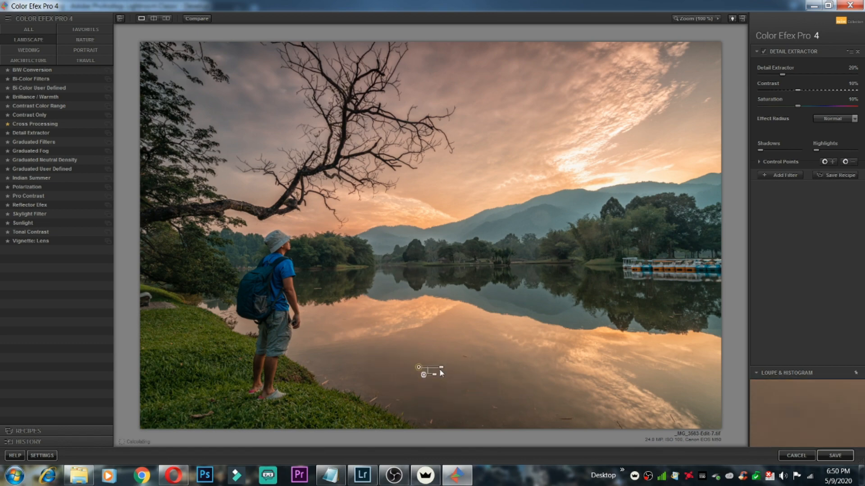
pyautogui.moveTo(441, 369); pyautogui.dragTo(449, 369)
pyautogui.click(846, 162)
pyautogui.click(664, 378)
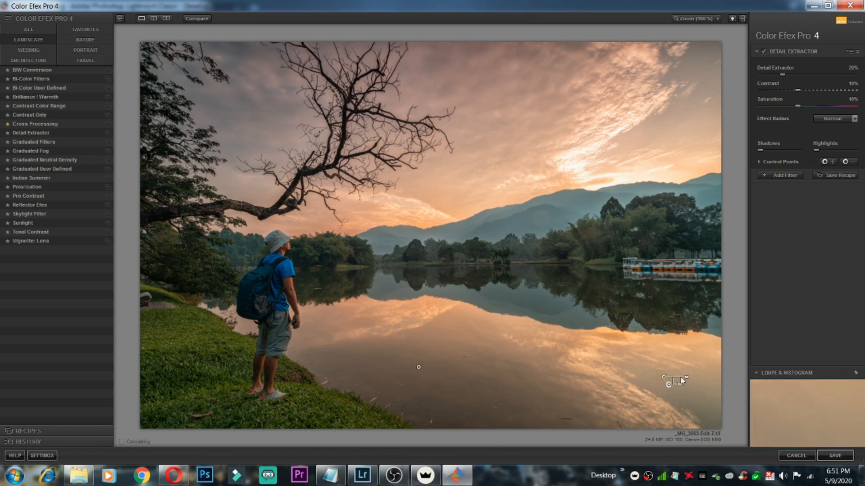
pyautogui.moveTo(685, 379); pyautogui.dragTo(688, 381)
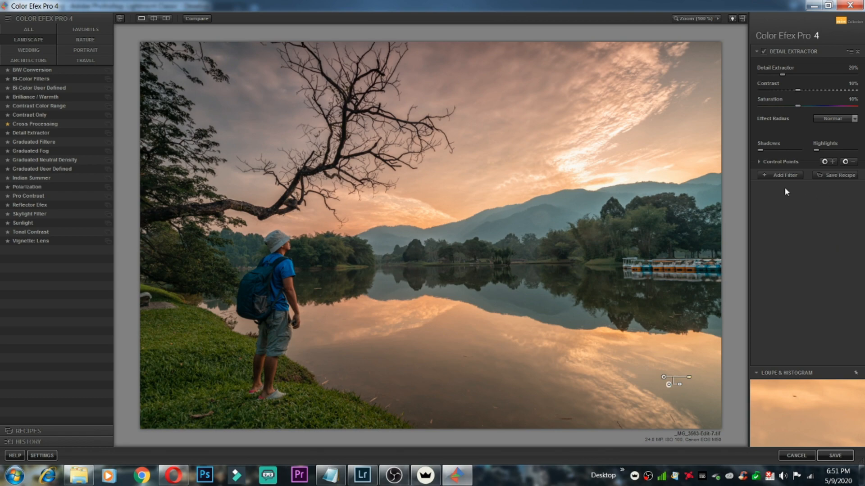
# Add a Skylight Filter at 25% strength on top of the Detail Extractor filter.
pyautogui.click(780, 175)
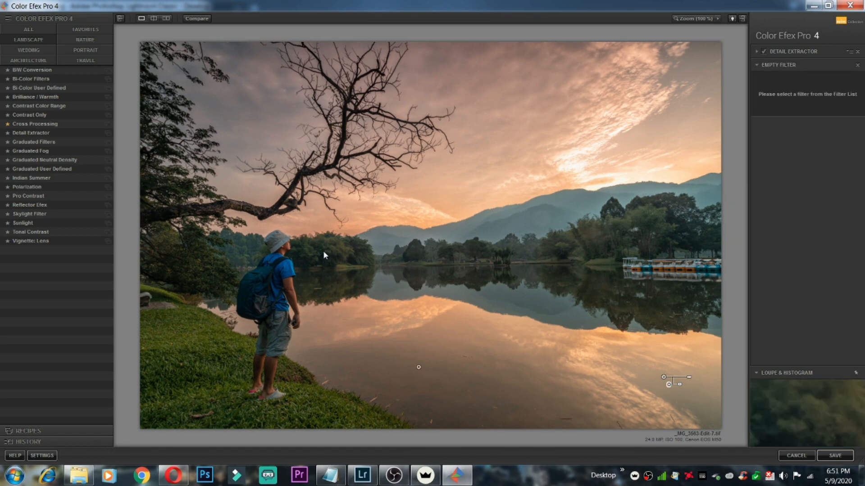
pyautogui.click(20, 215)
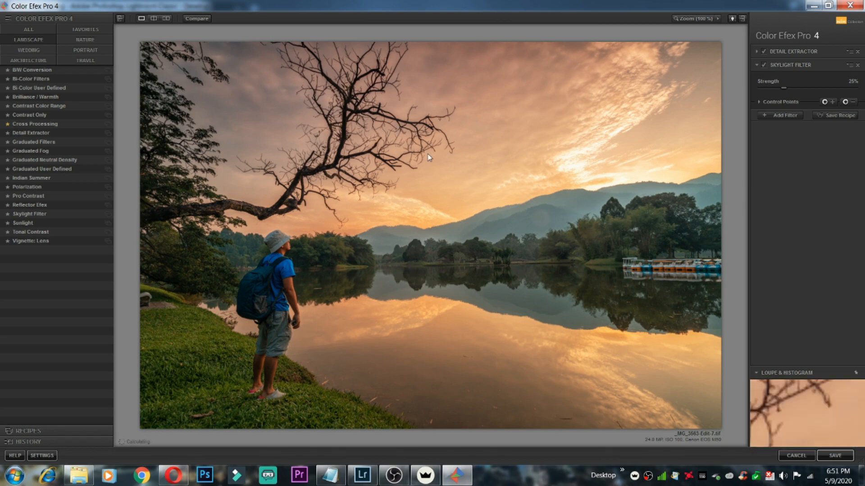
# Compare the lake photo before and after in split and side-by-side previews, return to the single view and save the edit.
pyautogui.click(158, 21)
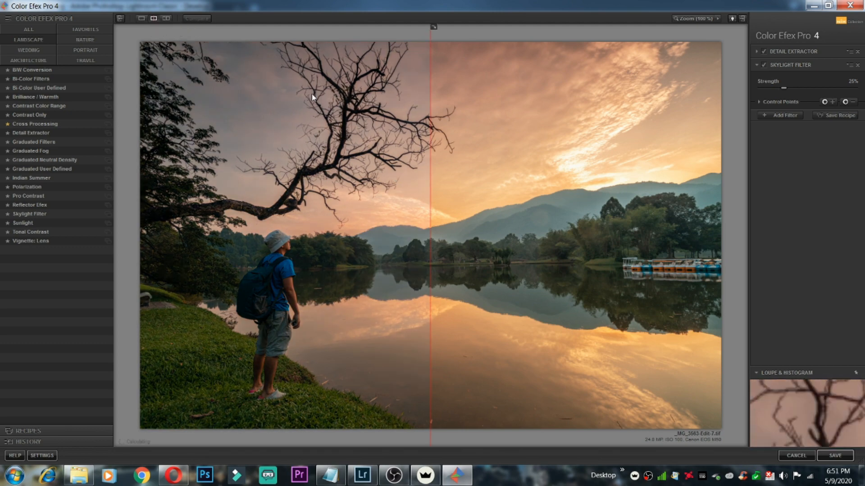
pyautogui.click(167, 18)
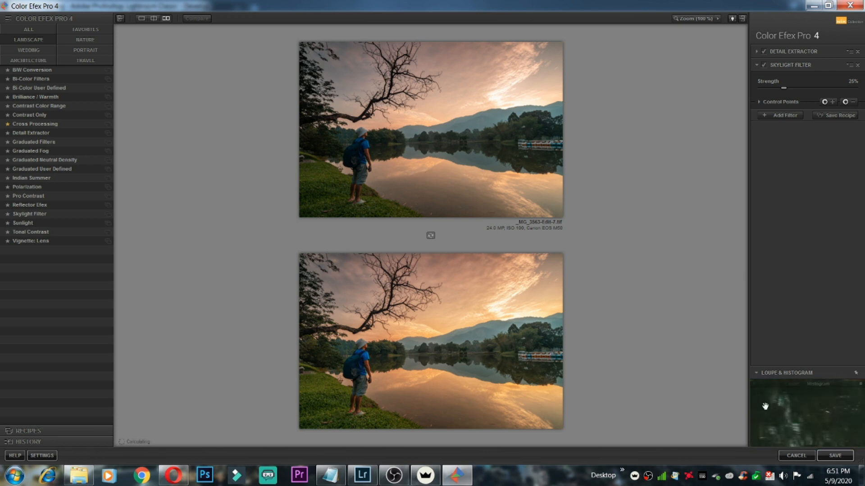
pyautogui.click(141, 18)
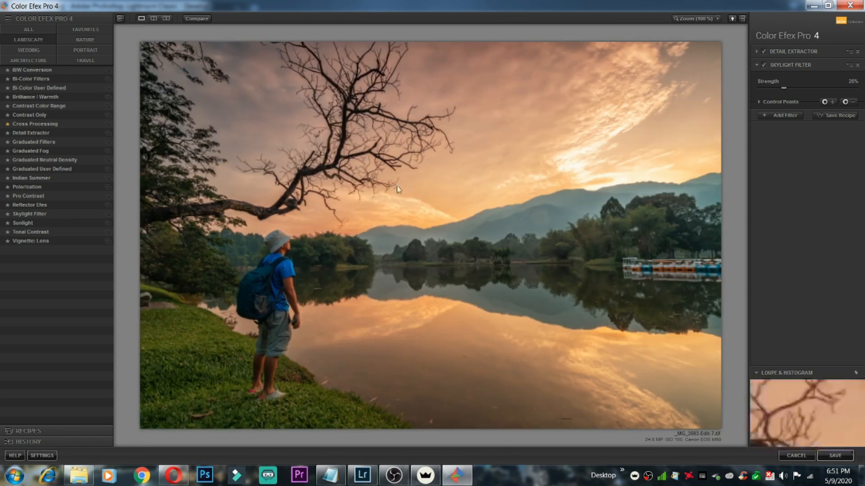
pyautogui.click(833, 456)
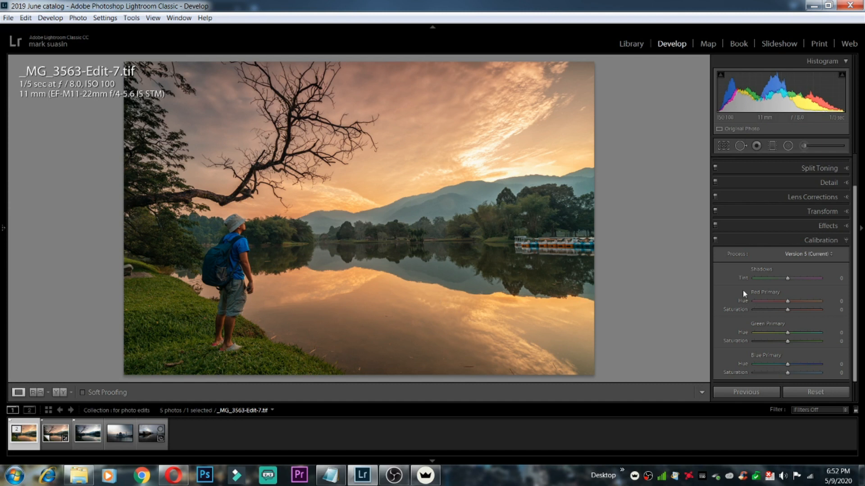
# In Lightroom, set the edited lake photo's Highlights to -13, Contrast to +16 and Vibrance to +12.
pyautogui.scroll(3, 777, 267)
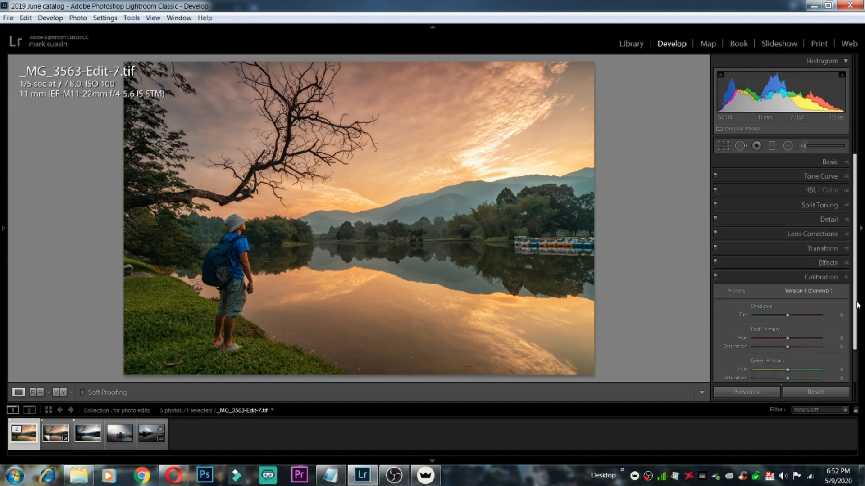
pyautogui.click(847, 163)
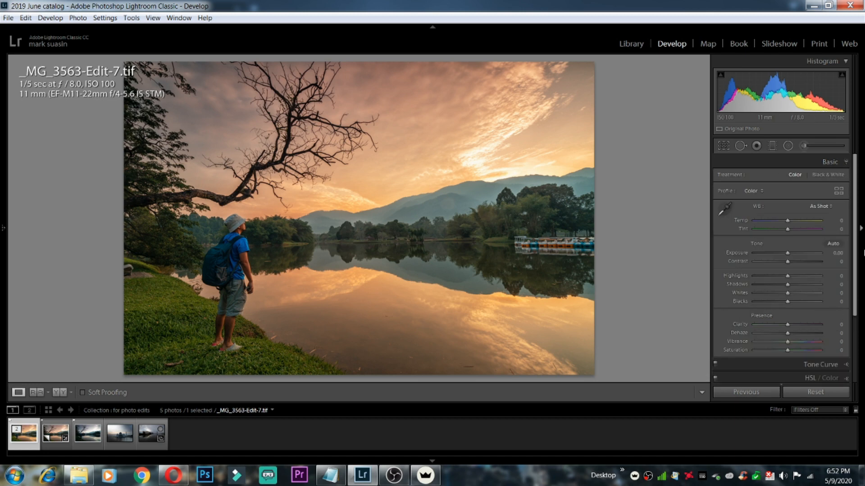
pyautogui.moveTo(786, 274); pyautogui.dragTo(784, 278)
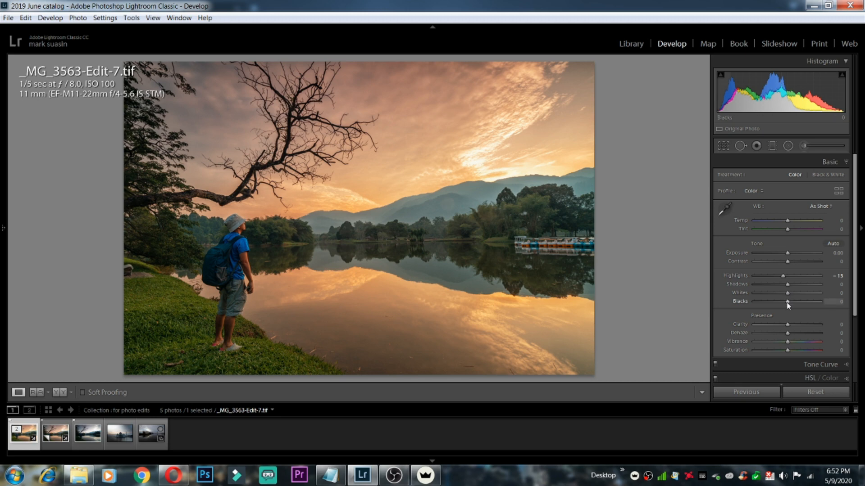
pyautogui.moveTo(787, 263)
pyautogui.mouseDown()
pyautogui.moveTo(801, 264)
pyautogui.moveTo(793, 263)
pyautogui.mouseUp()
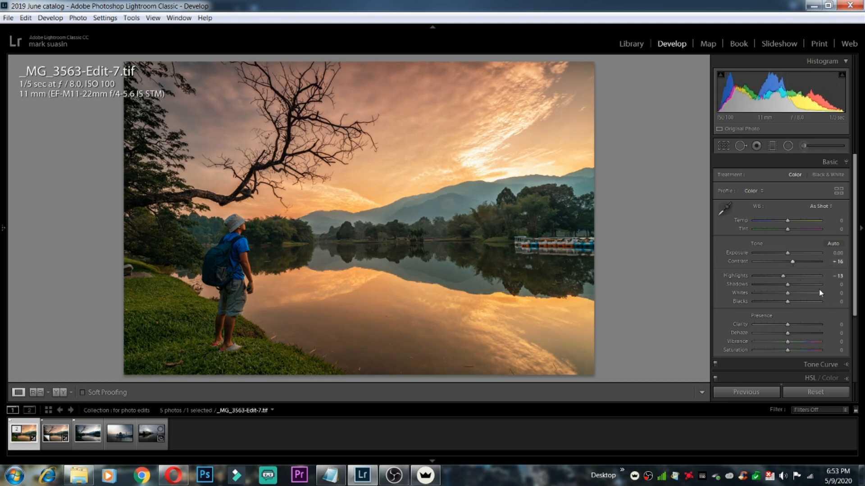
pyautogui.scroll(-3, 850, 312)
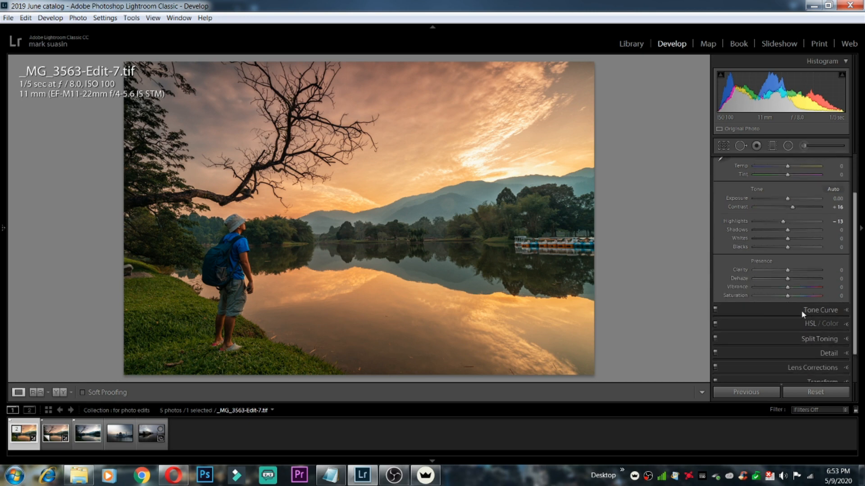
pyautogui.moveTo(787, 287); pyautogui.dragTo(792, 287)
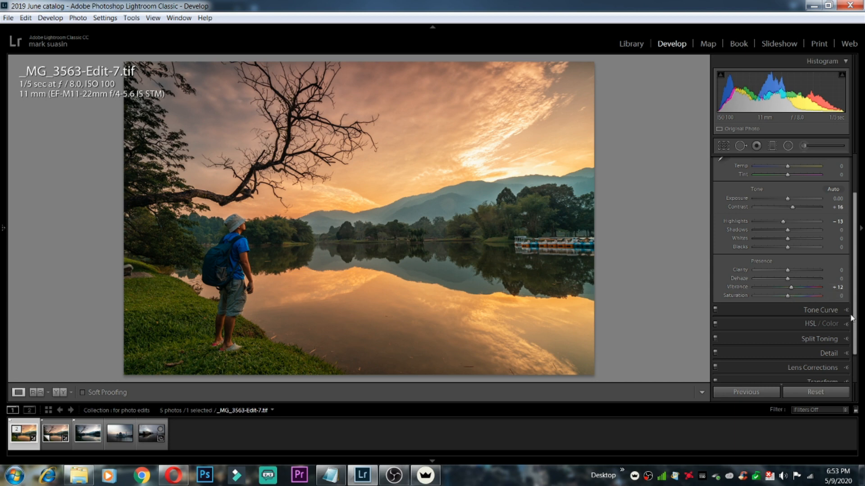
# Set the sharpening Amount to 15 and the post-crop vignetting Amount to -5.
pyautogui.scroll(-2, 855, 356)
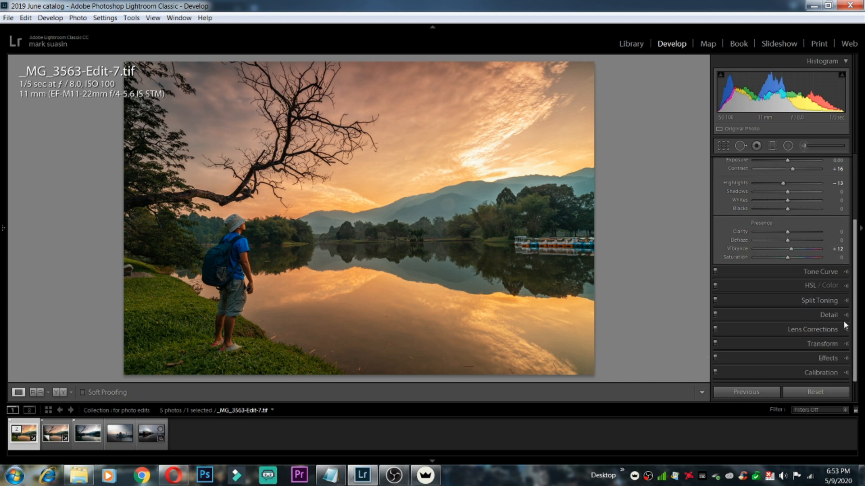
pyautogui.click(816, 316)
pyautogui.moveTo(755, 234); pyautogui.dragTo(761, 234)
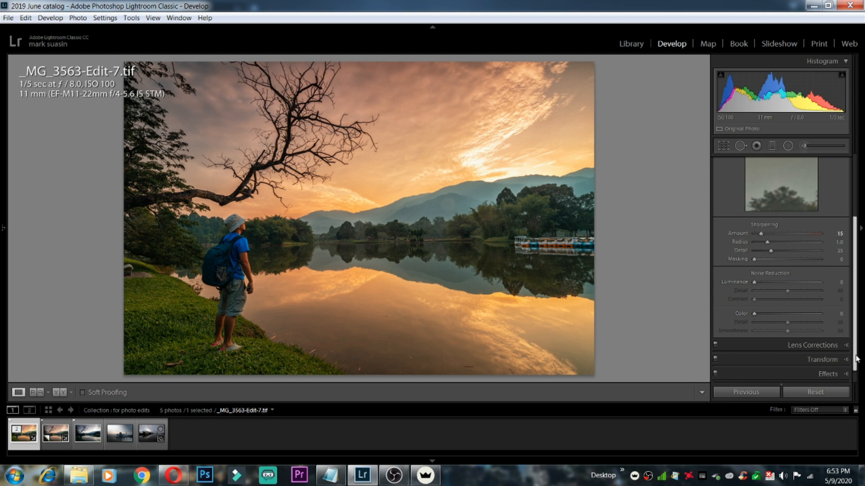
pyautogui.scroll(-1, 855, 356)
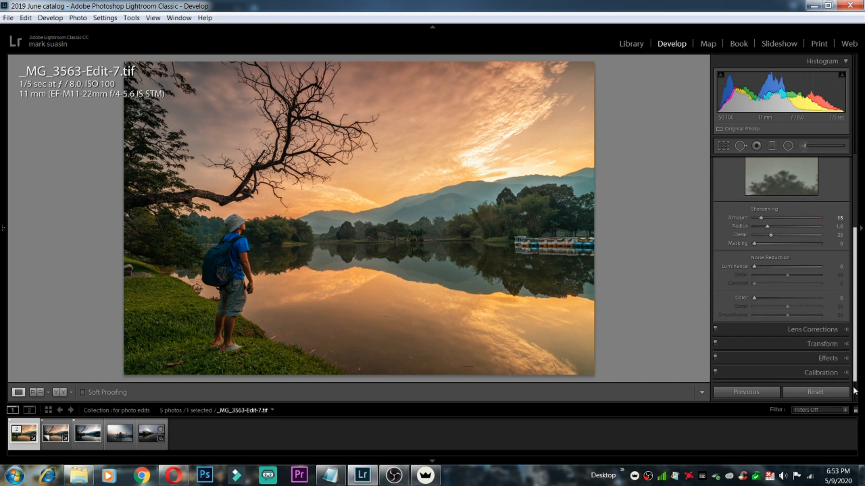
pyautogui.click(848, 359)
pyautogui.moveTo(788, 282); pyautogui.dragTo(787, 287)
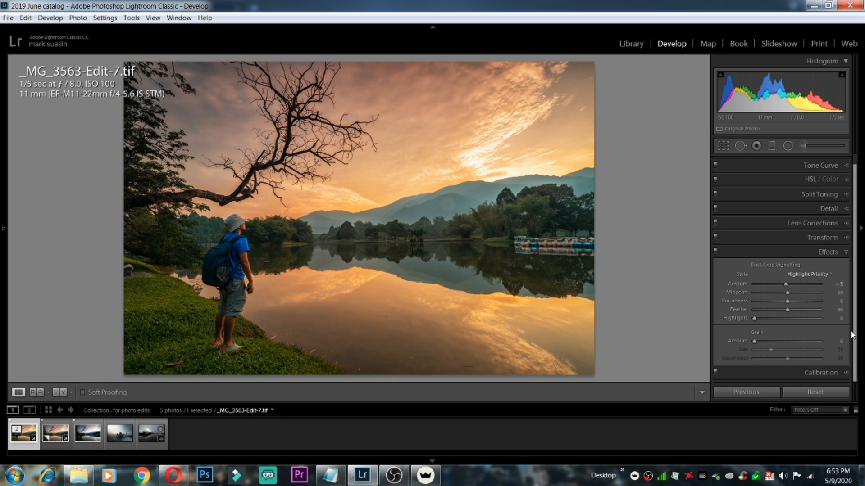
# Draw a graduated filter from the photo's upper edge down over the sky, with Exposure -0.27 and Temp -28.
pyautogui.scroll(1, 854, 338)
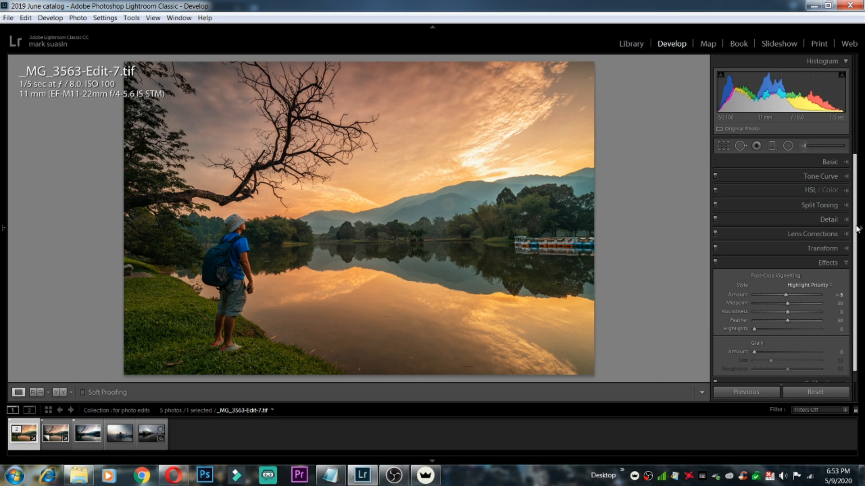
pyautogui.click(771, 147)
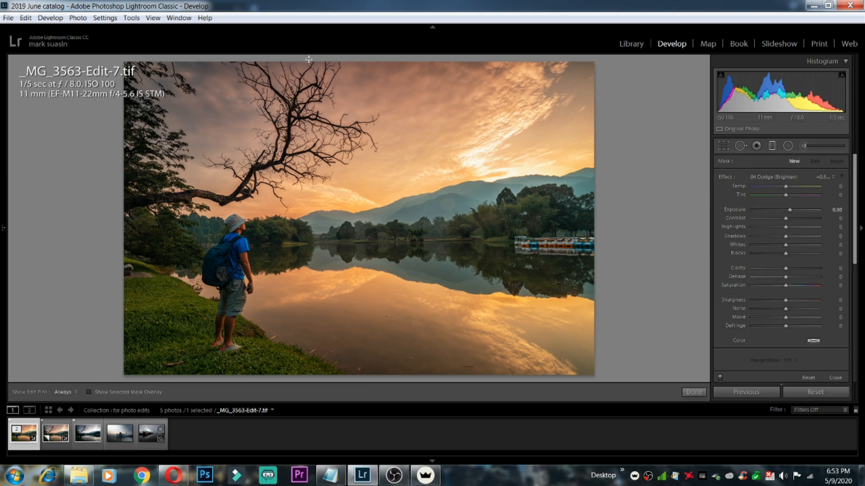
pyautogui.moveTo(305, 59); pyautogui.dragTo(314, 216)
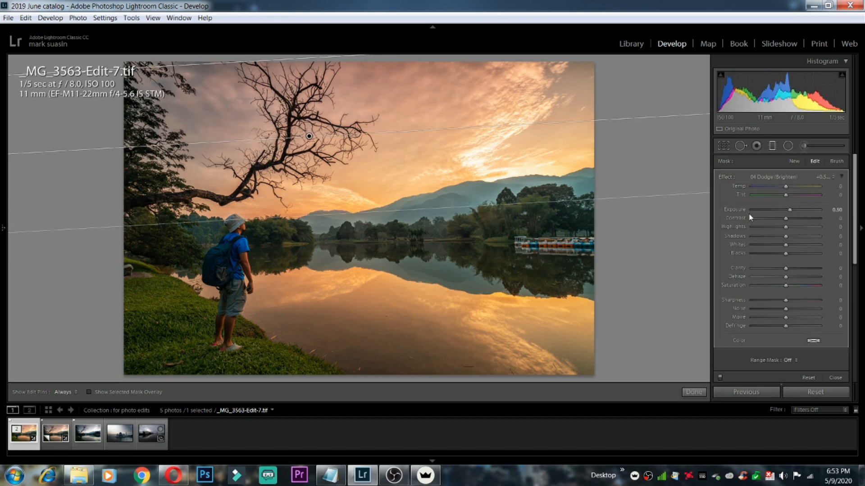
pyautogui.doubleClick(791, 211)
pyautogui.moveTo(778, 186)
pyautogui.mouseDown()
pyautogui.moveTo(769, 187)
pyautogui.moveTo(782, 212)
pyautogui.moveTo(779, 186)
pyautogui.mouseUp()
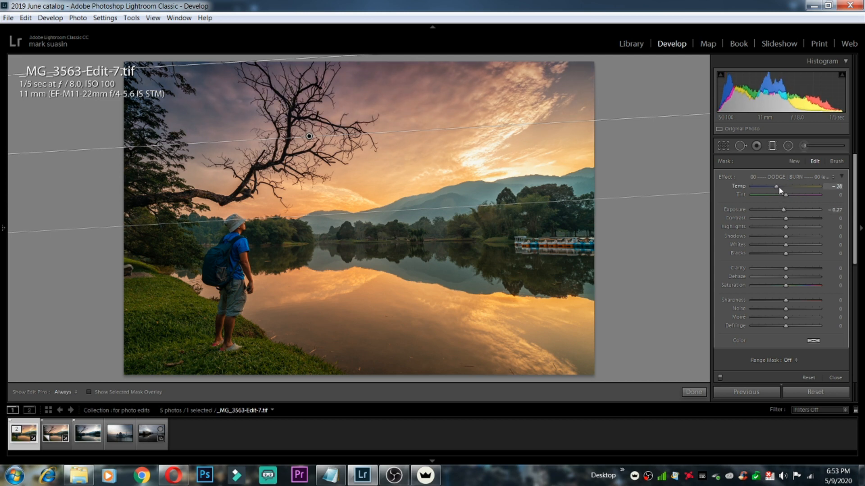
pyautogui.click(693, 393)
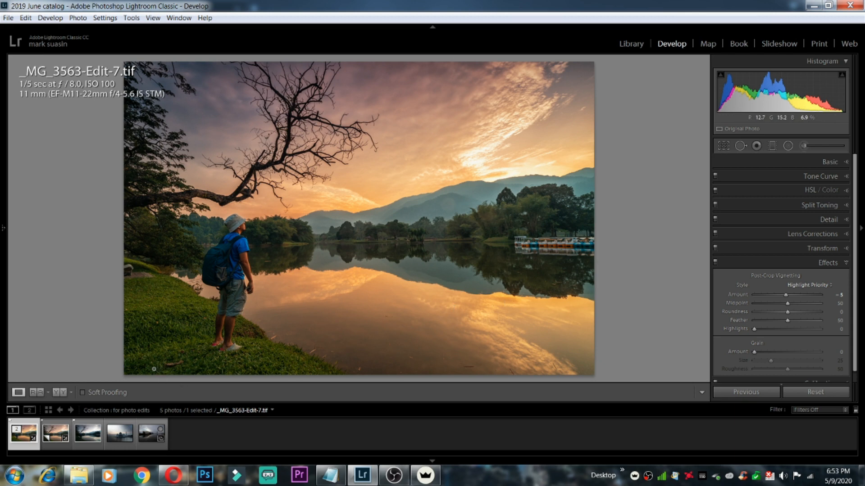
pyautogui.hotkey('shift', 'r')
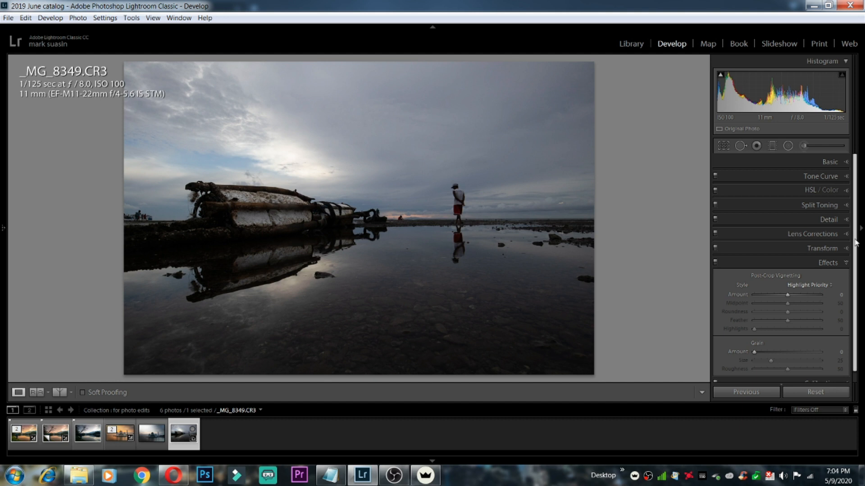
pyautogui.scroll(-1, 853, 259)
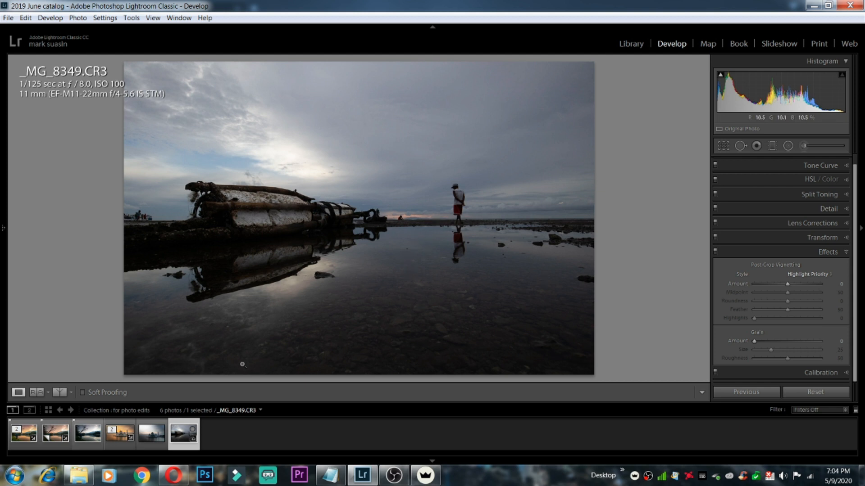
# Synchronize the develop settings of _MG_3563.CR3 Copy 3 to the shoreline photo _MG_8349.CR3.
pyautogui.click(53, 439)
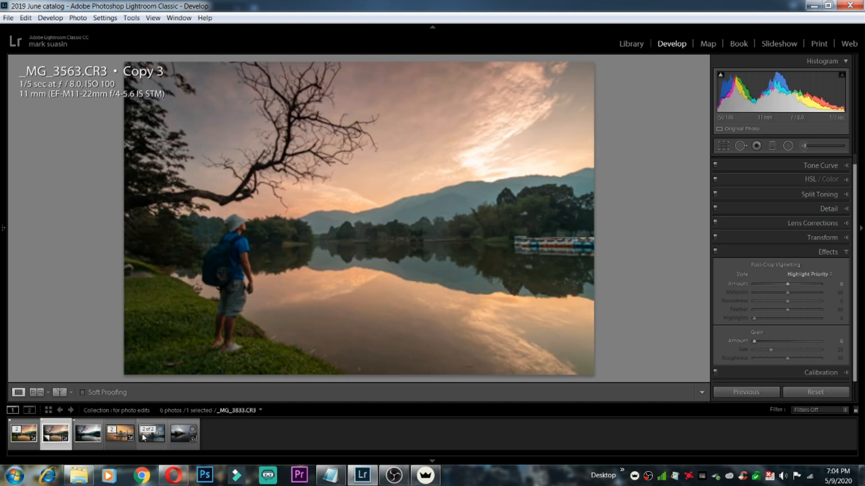
pyautogui.keyDown('ctrl'); pyautogui.click(172, 444); pyautogui.keyUp('ctrl')
pyautogui.click(747, 394)
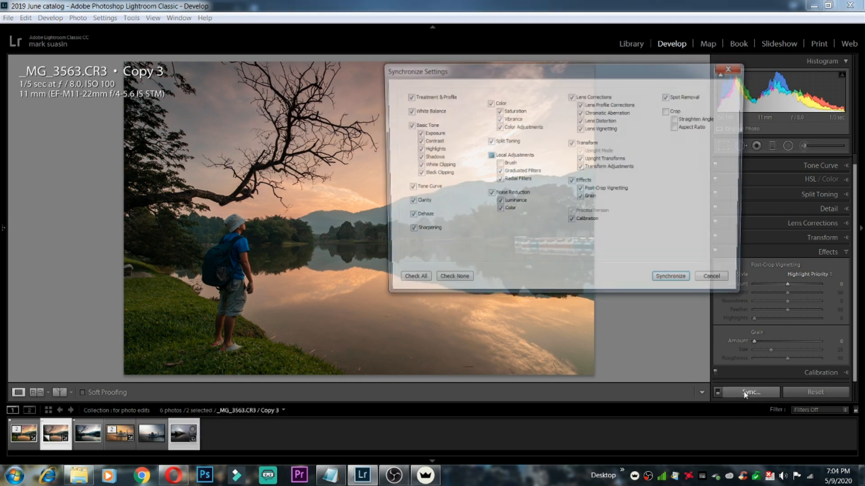
pyautogui.click(668, 273)
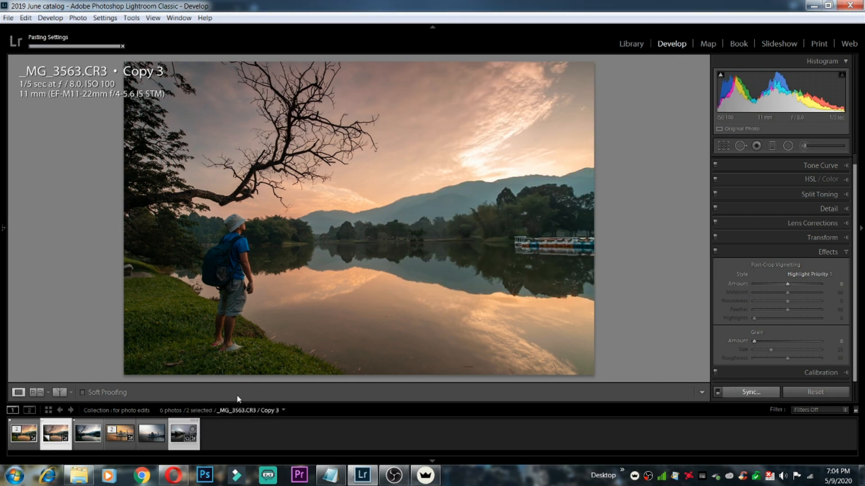
# Set the Shadows of _MG_8349.CR3 to +100 and its Exposure to +0.58.
pyautogui.click(178, 438)
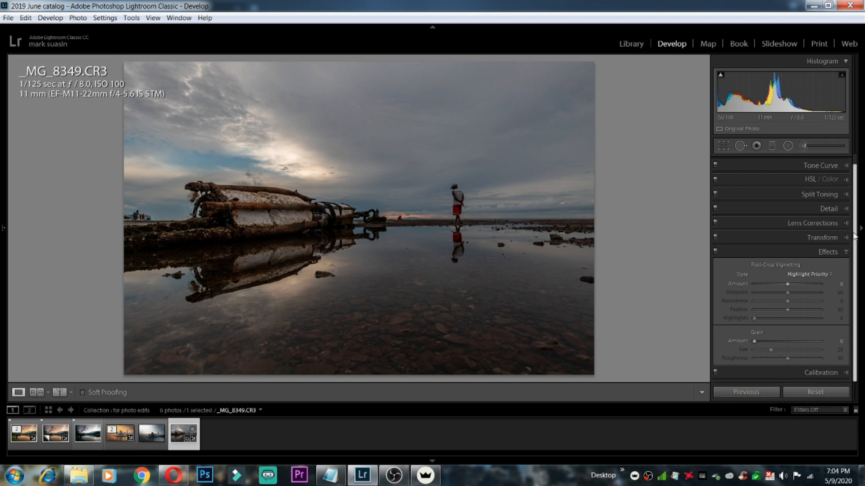
pyautogui.moveTo(853, 233); pyautogui.dragTo(853, 215)
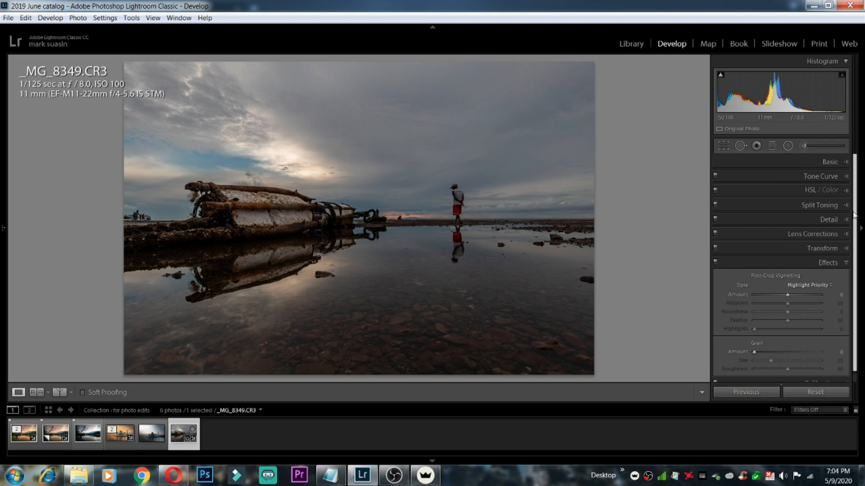
pyautogui.click(847, 163)
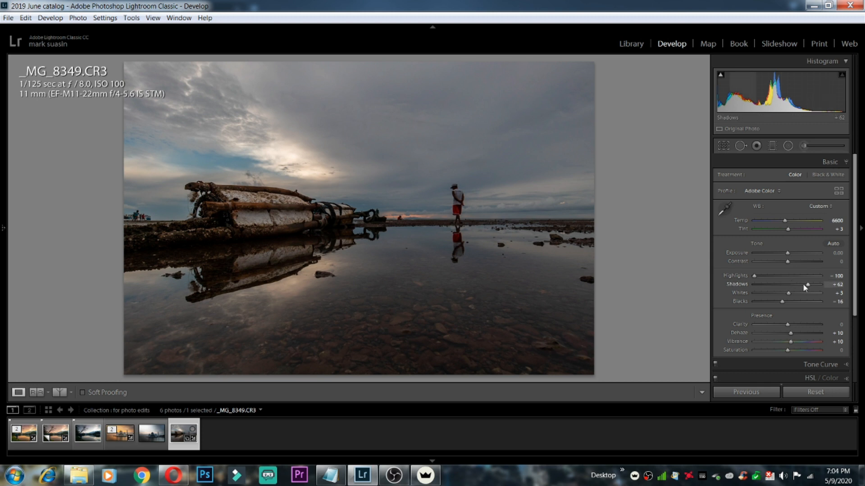
pyautogui.moveTo(809, 284); pyautogui.dragTo(822, 285)
pyautogui.moveTo(788, 255); pyautogui.dragTo(793, 257)
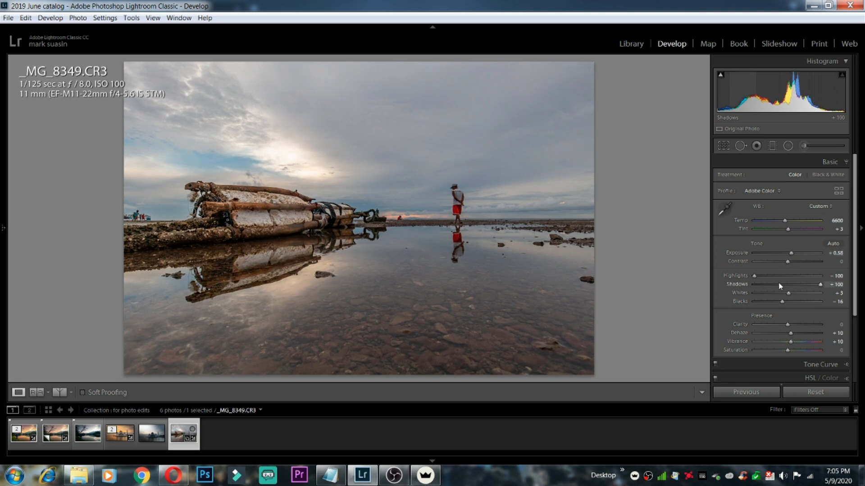
# Crop the shoreline photo to a 16 x 9 aspect ratio.
pyautogui.click(724, 146)
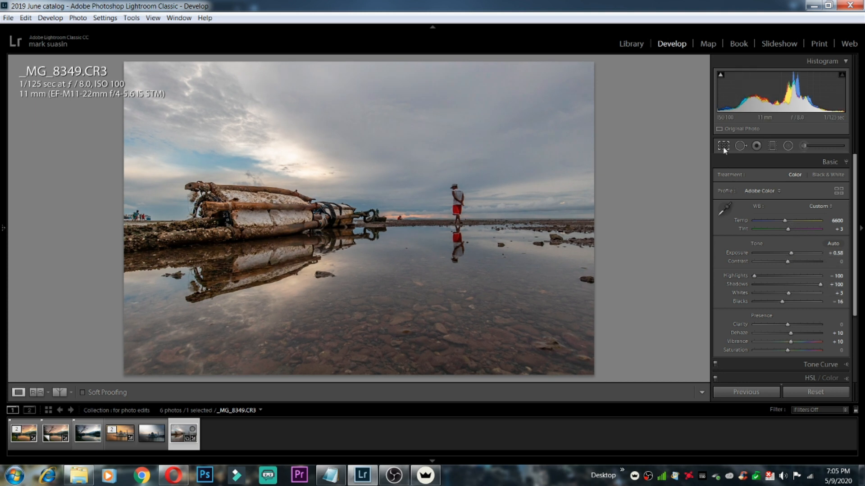
pyautogui.click(817, 178)
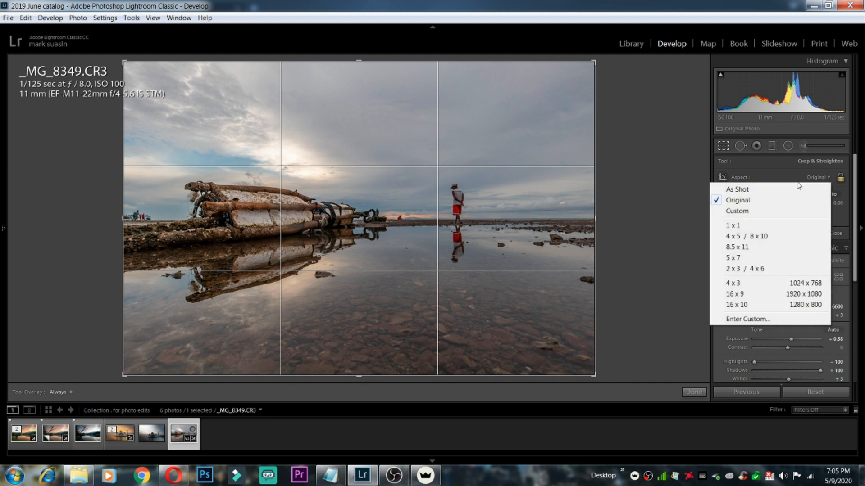
pyautogui.click(744, 295)
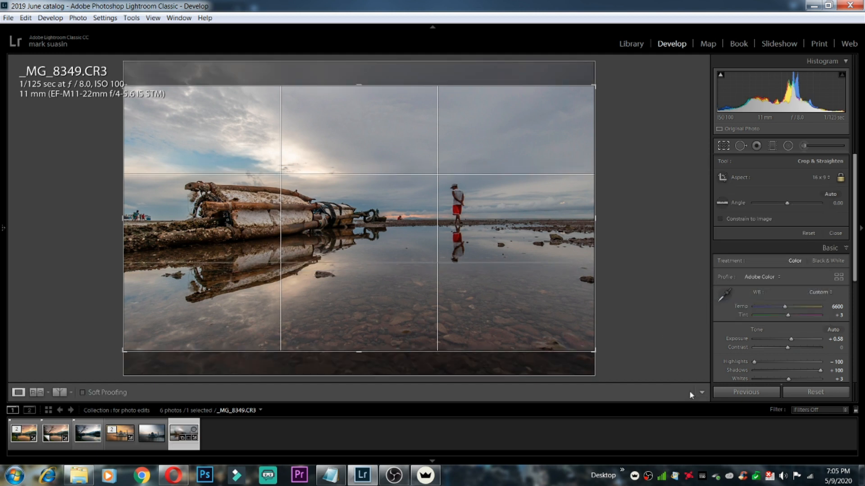
pyautogui.click(693, 391)
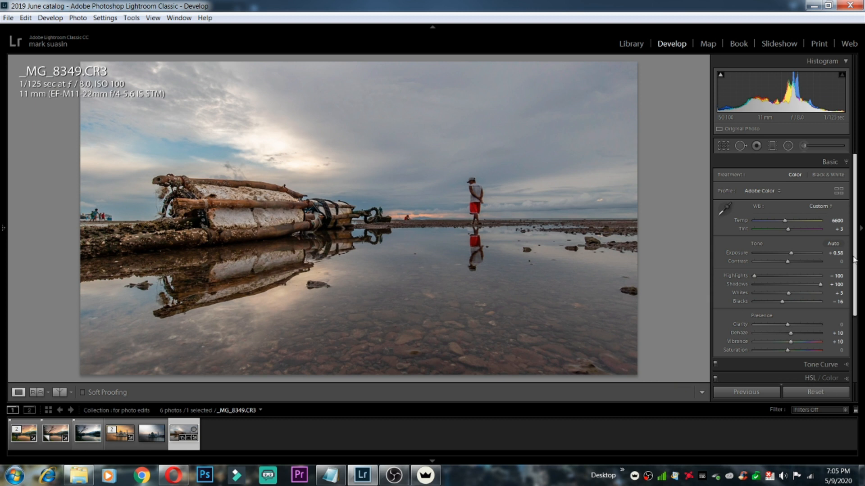
pyautogui.scroll(-3, 801, 320)
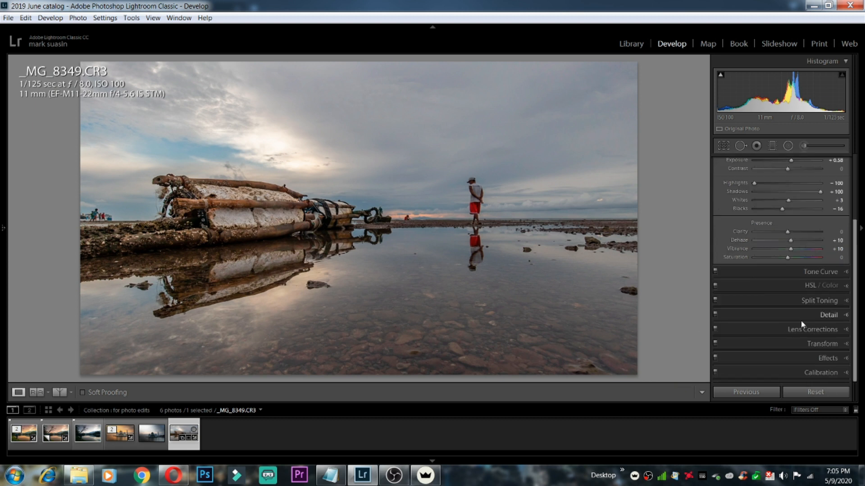
pyautogui.click(845, 316)
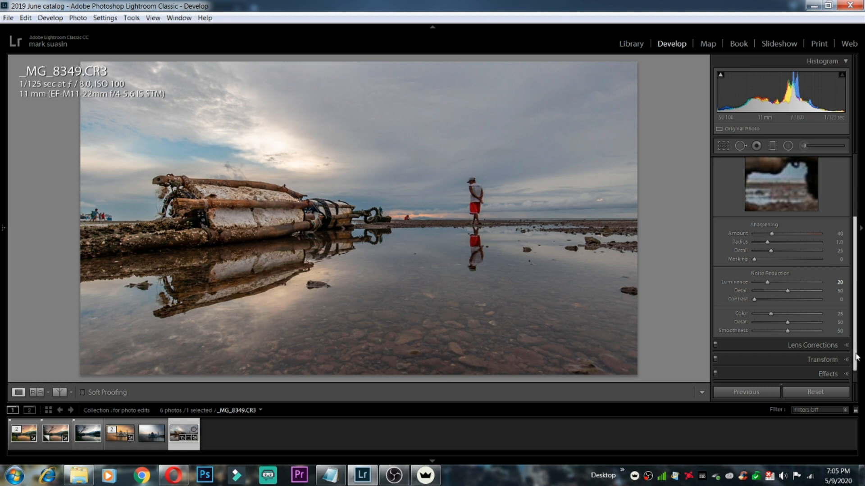
pyautogui.moveTo(855, 355); pyautogui.dragTo(853, 389)
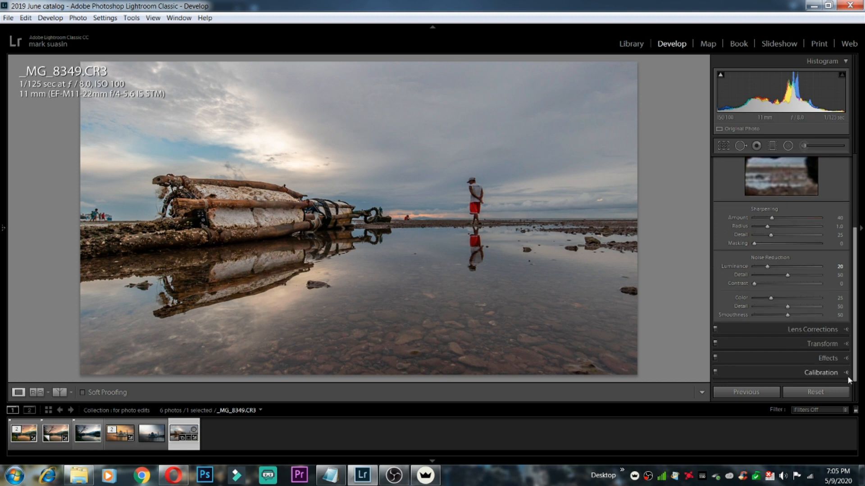
pyautogui.click(847, 374)
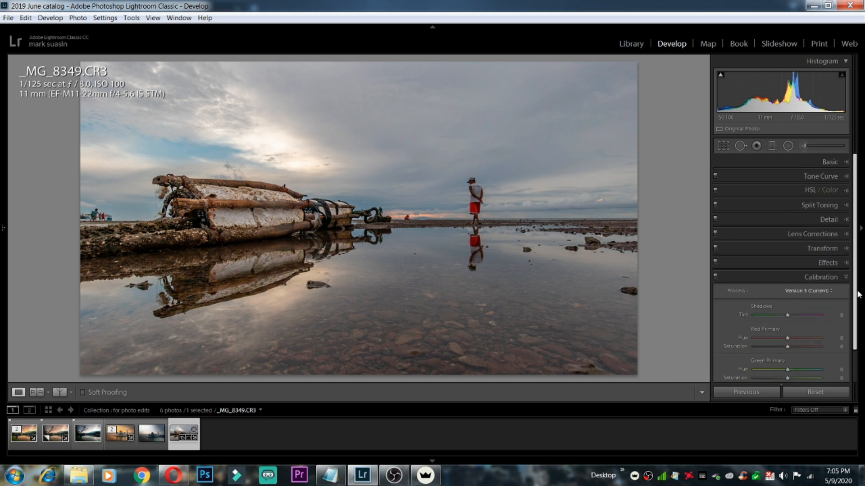
# Send the shoreline photo _MG_8349.CR3 to Color Efex Pro 4 for editing.
pyautogui.rightClick(317, 191)
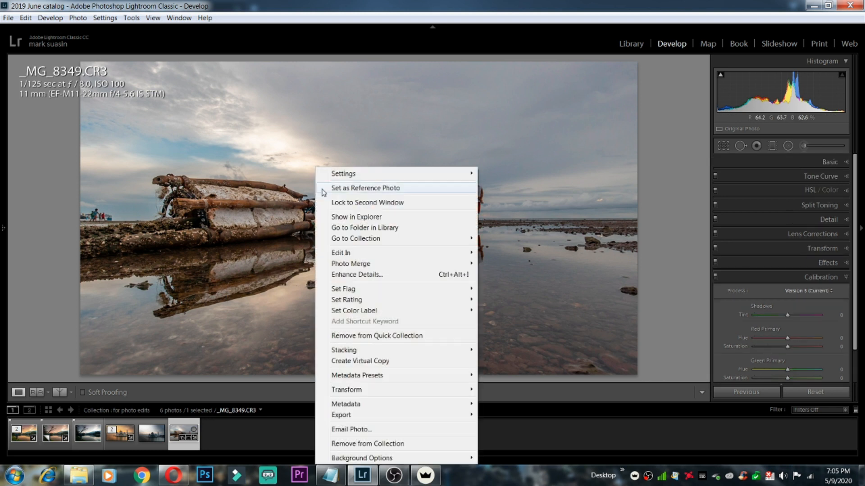
pyautogui.moveTo(378, 258)
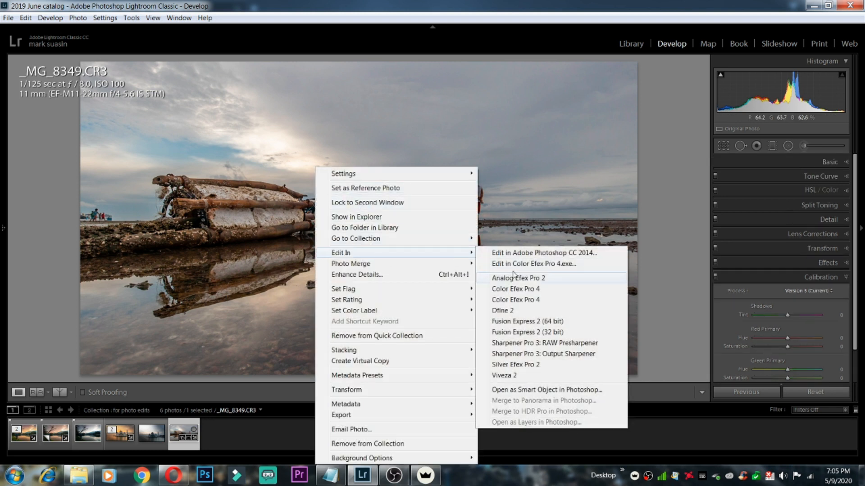
pyautogui.click(521, 301)
pyautogui.click(531, 287)
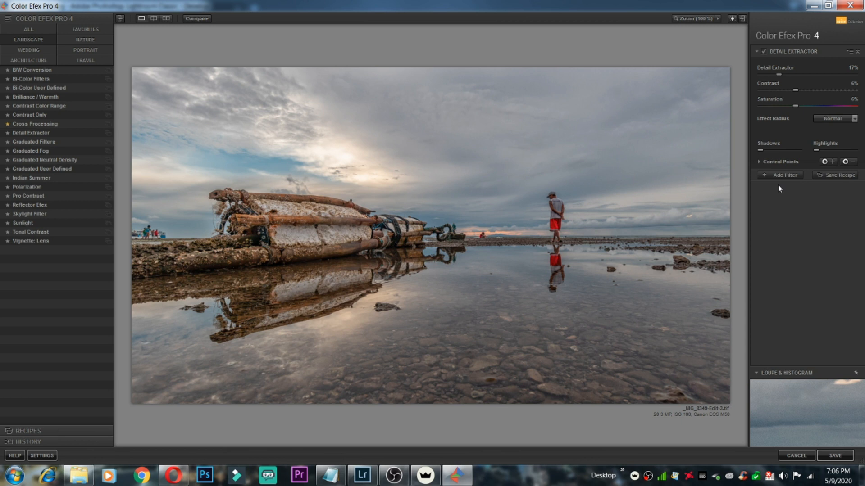
# Add a Cross Processing filter with method C01 on top of Detail Extractor and save the result back to Lightroom.
pyautogui.click(779, 176)
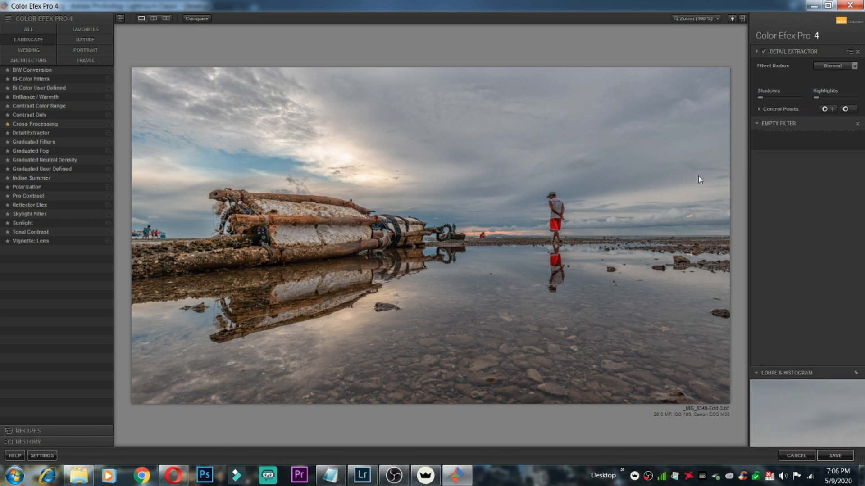
pyautogui.click(74, 126)
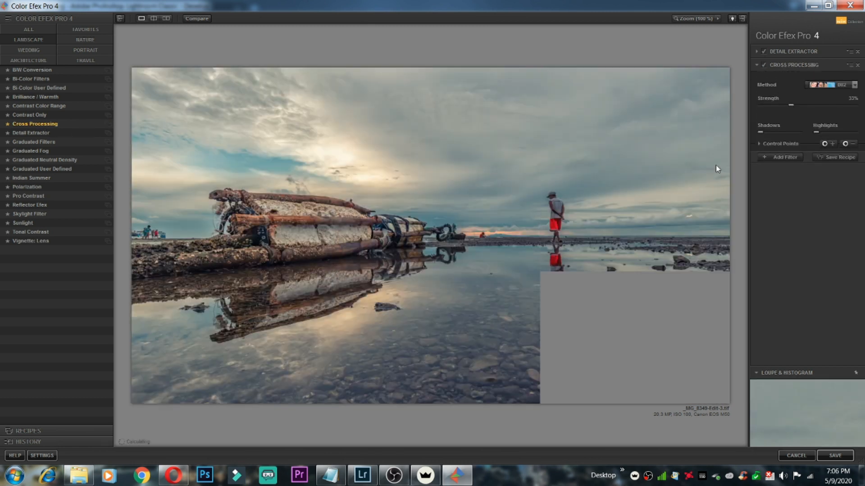
pyautogui.click(842, 85)
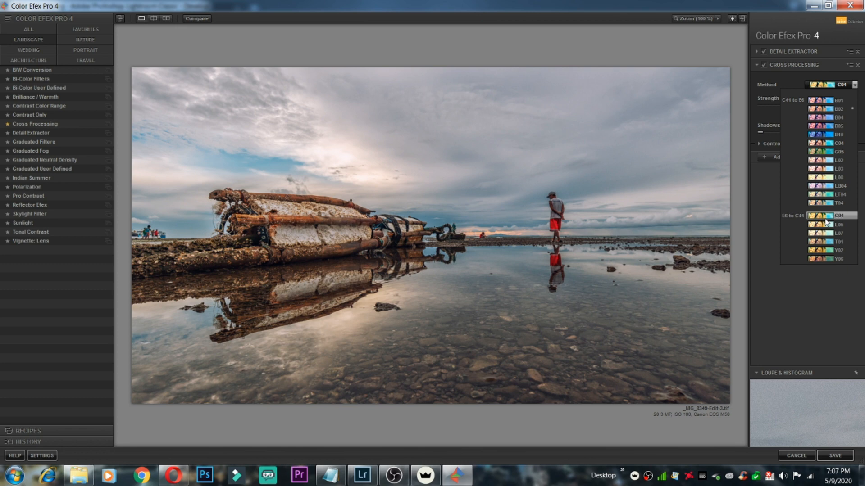
pyautogui.click(825, 218)
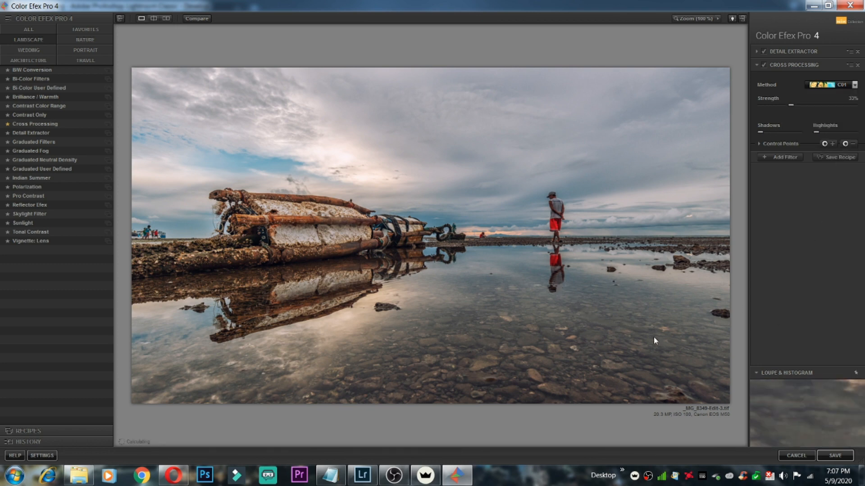
pyautogui.click(834, 456)
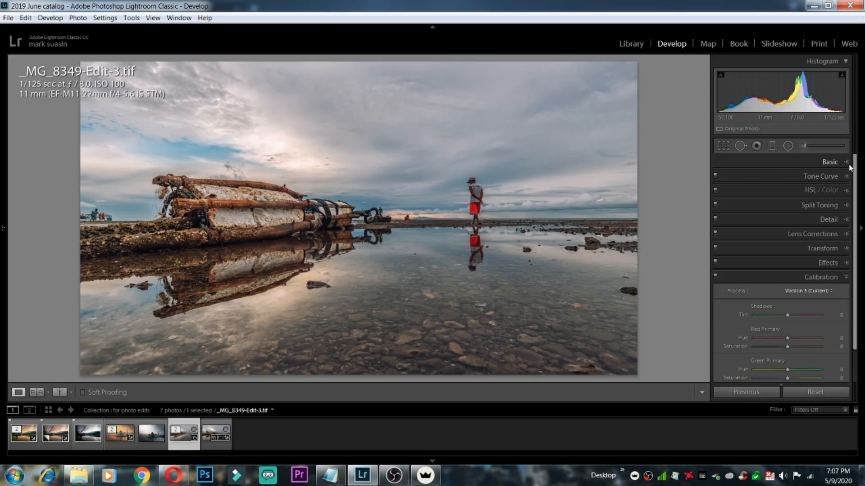
# Set the Contrast of _MG_8349-Edit-3.tif to +12 and its Highlights to -16, and raise its Vibrance slightly.
pyautogui.click(826, 162)
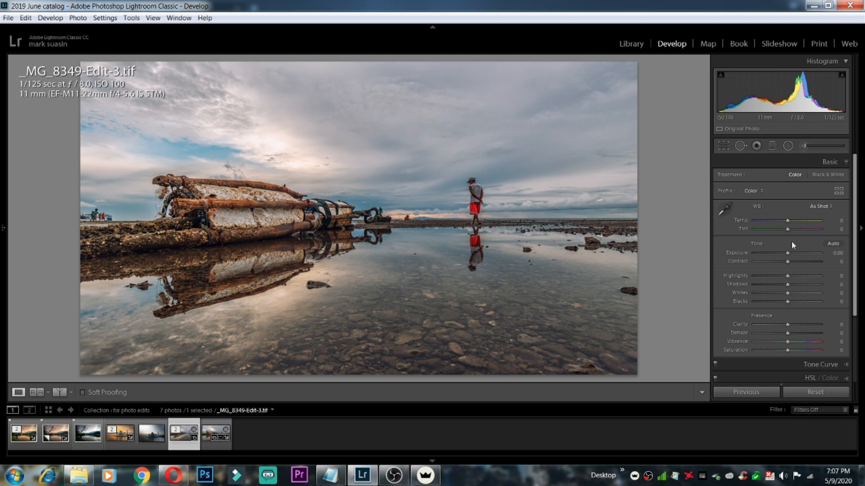
pyautogui.moveTo(855, 309); pyautogui.dragTo(855, 337)
pyautogui.moveTo(787, 238)
pyautogui.mouseDown()
pyautogui.moveTo(779, 238)
pyautogui.moveTo(791, 224)
pyautogui.mouseUp()
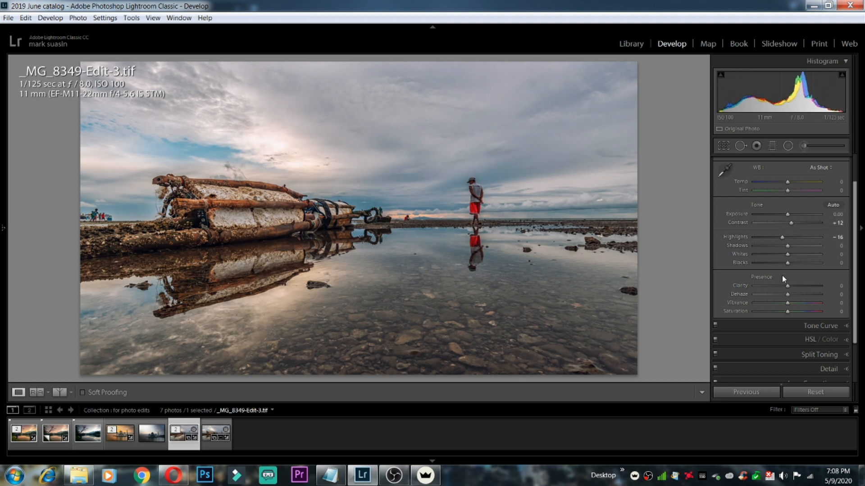
pyautogui.moveTo(790, 305); pyautogui.dragTo(793, 305)
# Set the photo's Luminance noise reduction to 10 and its Sharpening Amount to 13.
pyautogui.scroll(-2, 843, 370)
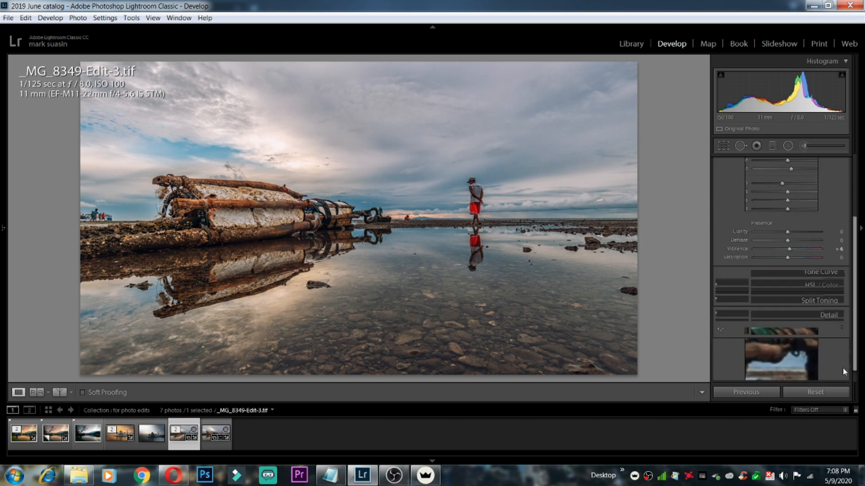
pyautogui.moveTo(754, 282); pyautogui.dragTo(761, 283)
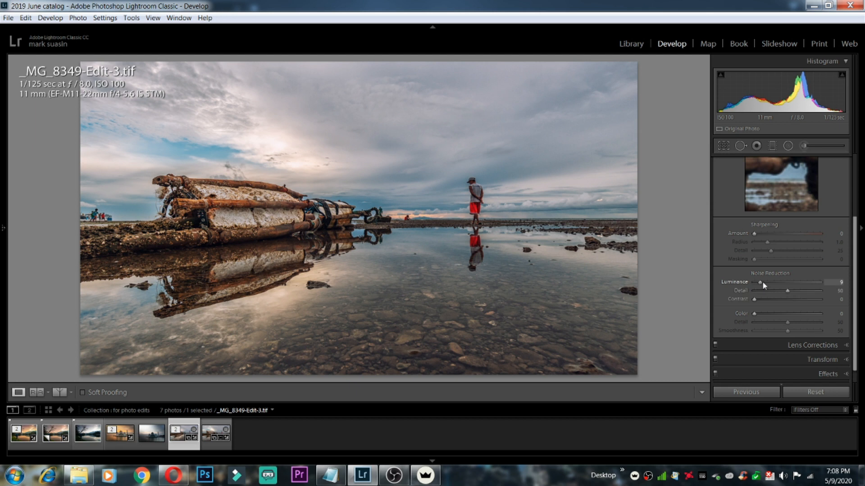
pyautogui.moveTo(754, 234); pyautogui.dragTo(760, 238)
# Add a post-crop vignette with Amount -10 in the Highlight Priority style.
pyautogui.scroll(-1, 851, 360)
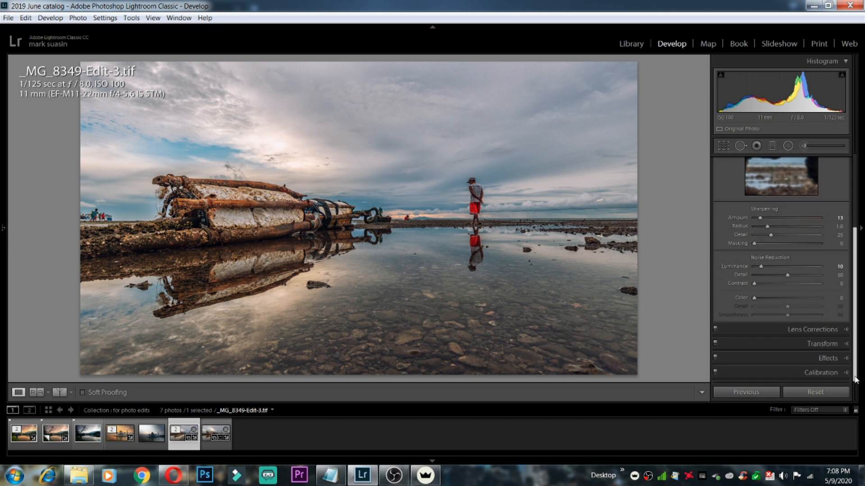
pyautogui.click(831, 360)
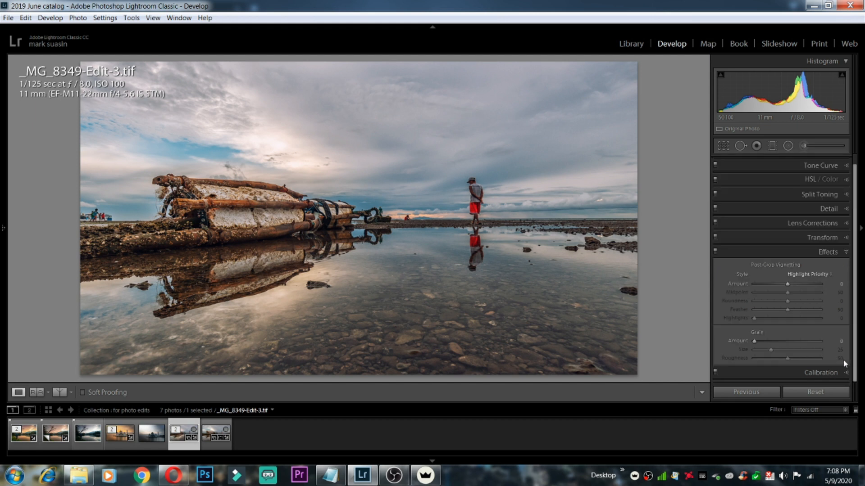
pyautogui.moveTo(787, 284); pyautogui.dragTo(785, 287)
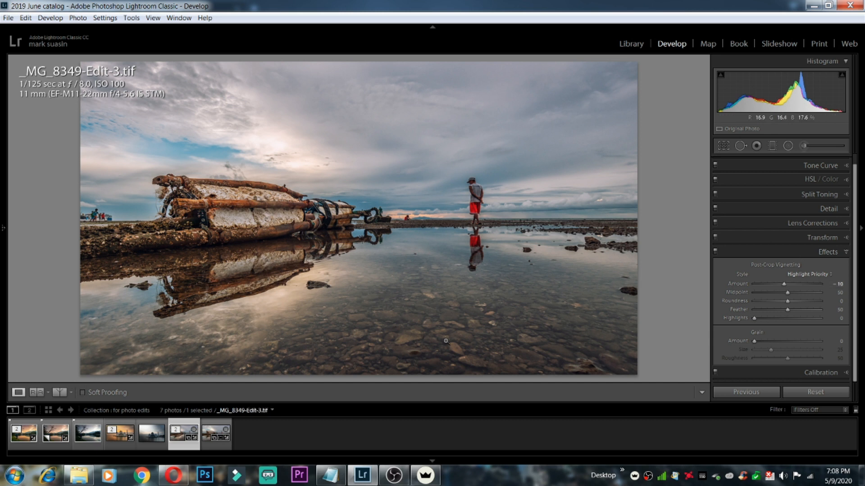
# Compare the edited shoreline photo with the original _MG_8349.CR3 side by side, and inspect it in full-screen and lights-out views.
pyautogui.hotkey('shift', 'r')
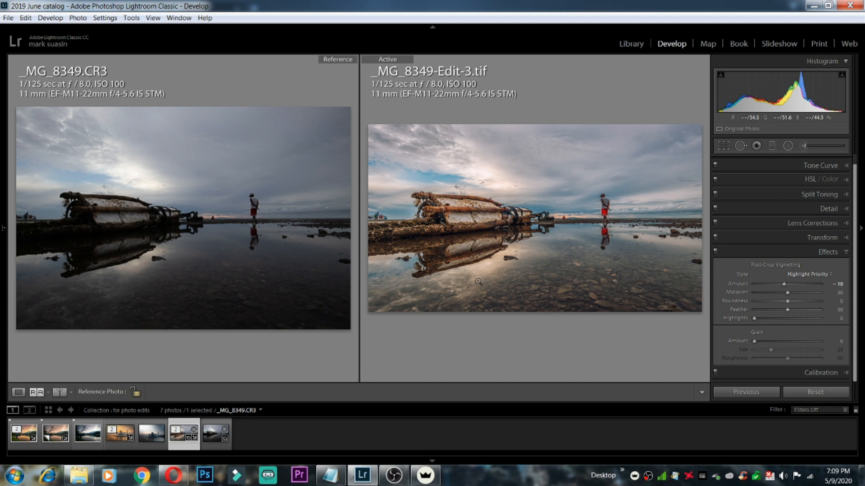
pyautogui.press('d')
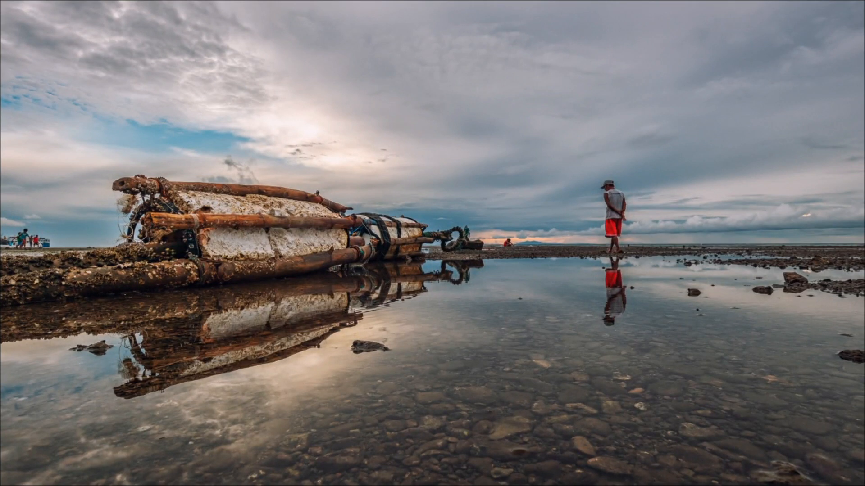
pyautogui.press('f')
pyautogui.press('l')
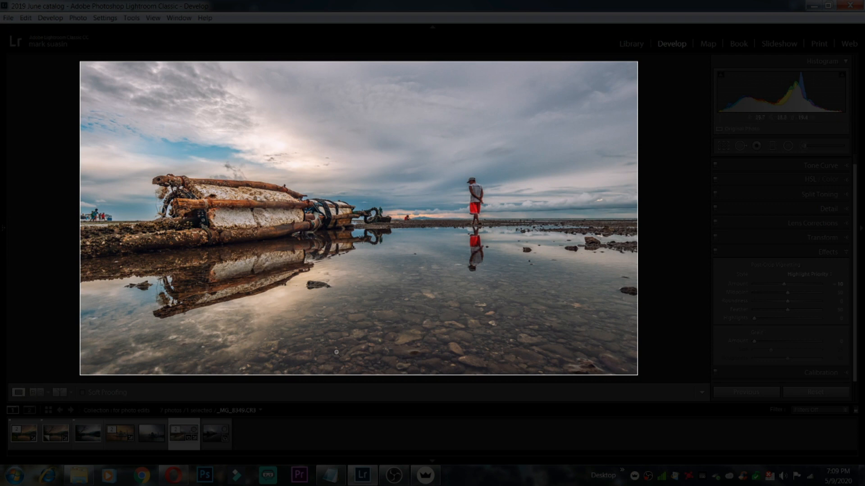
pyautogui.press('l')
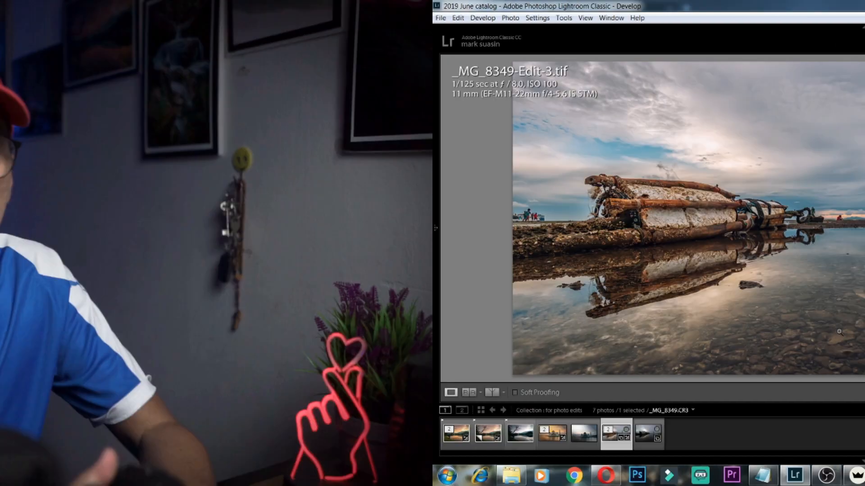